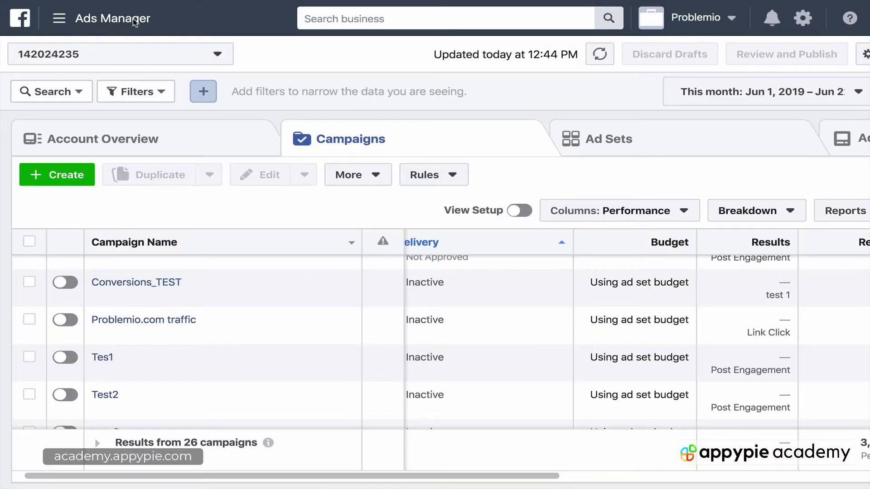
Open the Conversions_TEST campaign's edit page from the Campaigns tab.
mouse_move(96, 285)
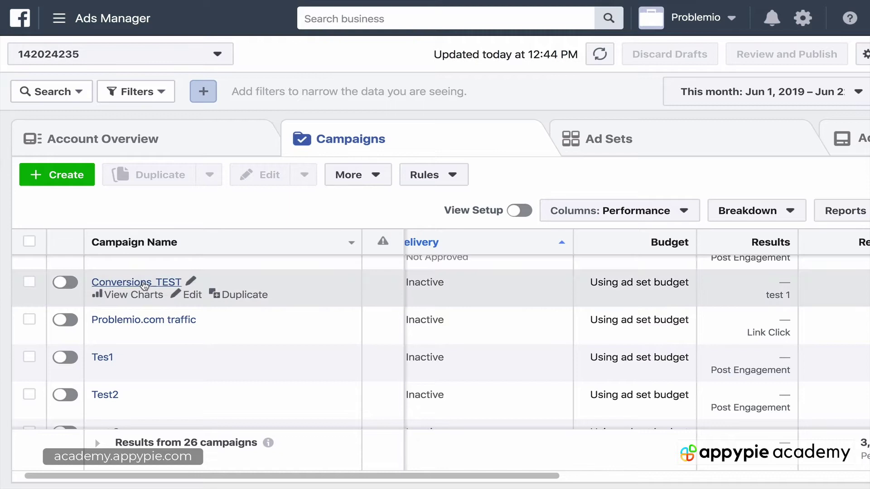
left_click(192, 295)
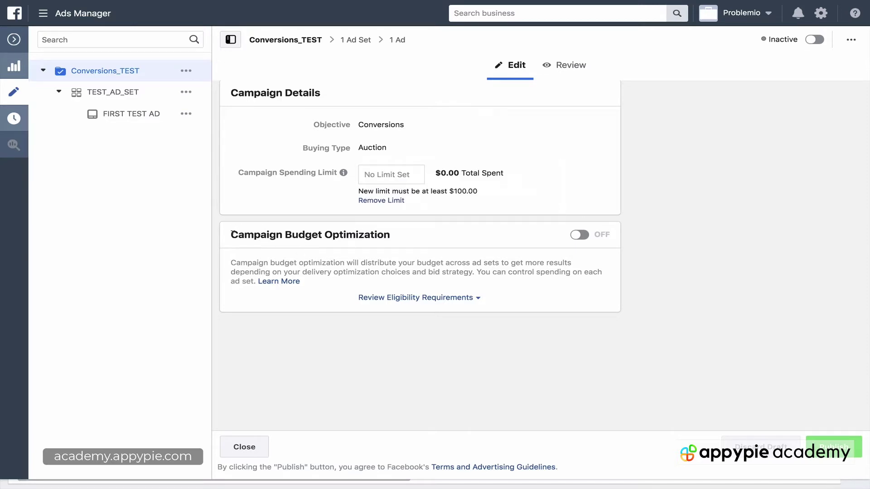
left_click_drag(231, 231, 391, 228)
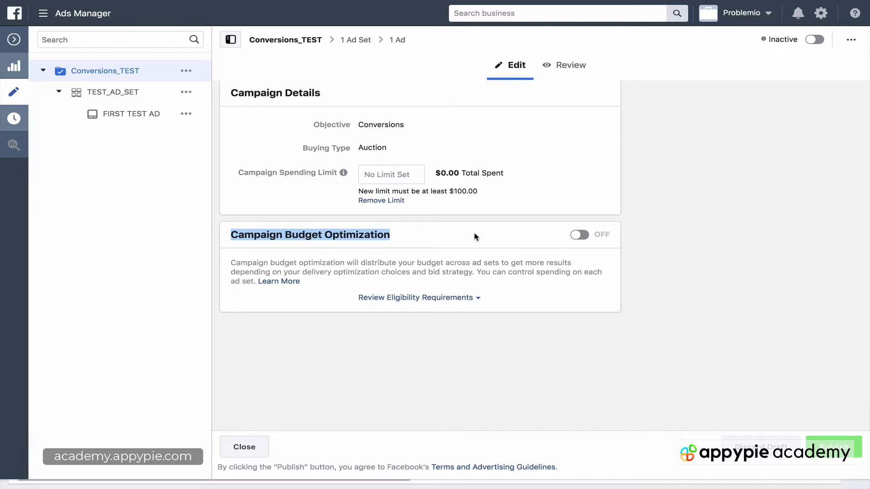
left_click(581, 235)
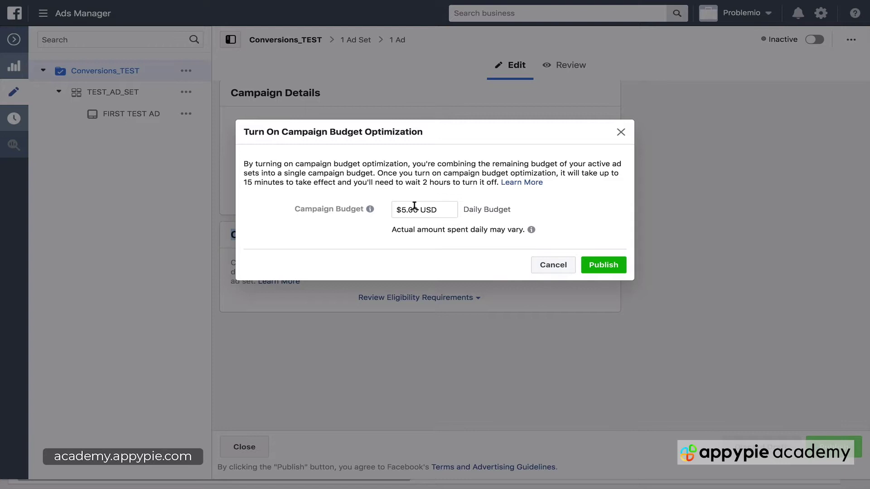
left_click(439, 210)
triple_click(437, 209)
left_click(437, 210)
left_click_drag(435, 210, 394, 210)
left_click_drag(497, 182, 244, 161)
left_click(244, 160)
left_click_drag(244, 161, 259, 173)
left_click(519, 161)
double_click(494, 163)
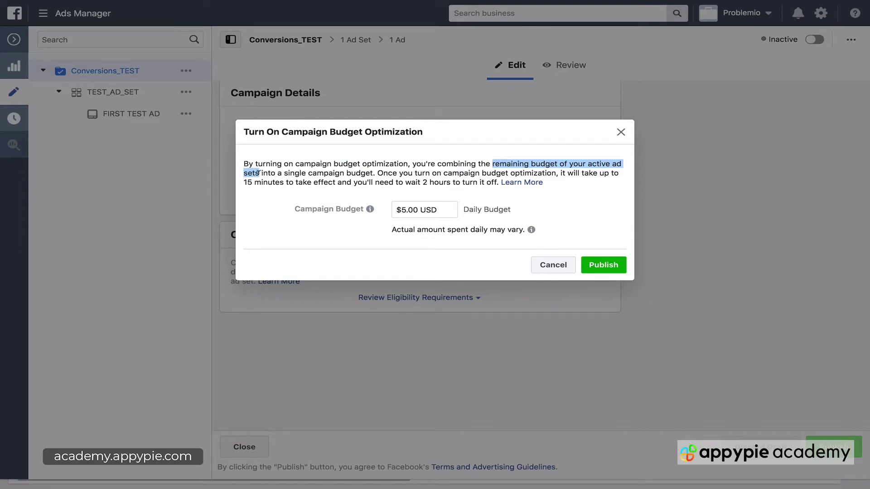
left_click(620, 133)
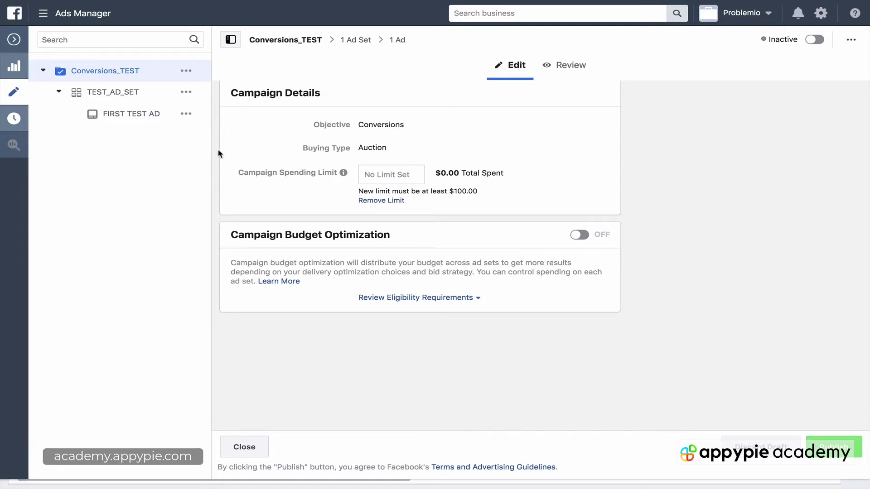
Turn on campaign budget optimization with a $1.00 daily budget and publish the change.
left_click(582, 235)
left_click(404, 206)
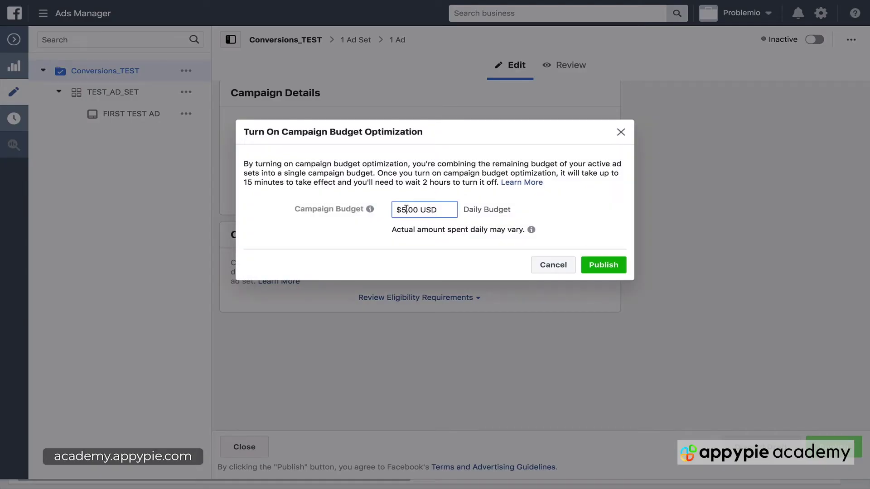
type("1")
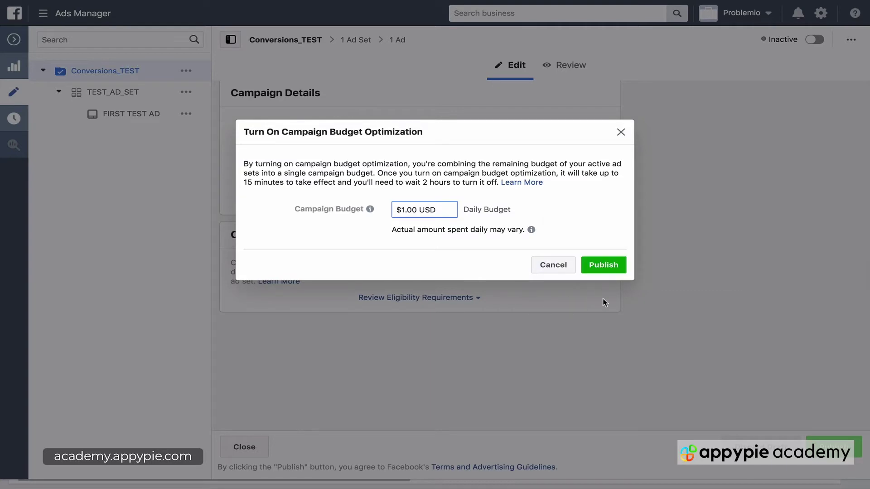
left_click(606, 271)
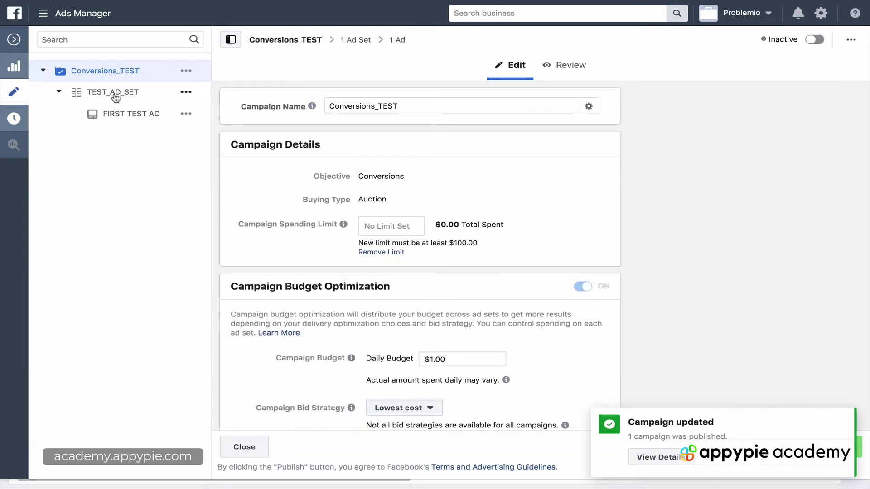
Open TEST_AD_SET and scroll to its Audience section, checking the 220,000,000 potential reach.
left_click(111, 96)
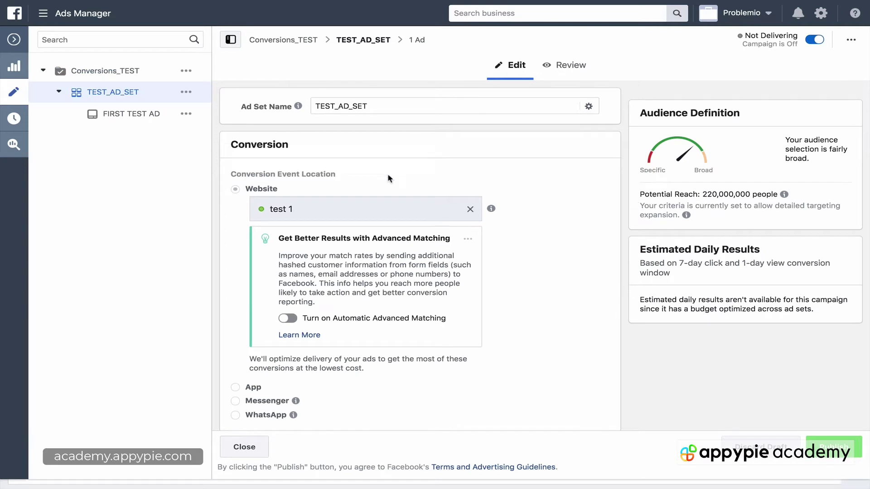
mouse_move(390, 179)
scroll(626, 316, "down", 7)
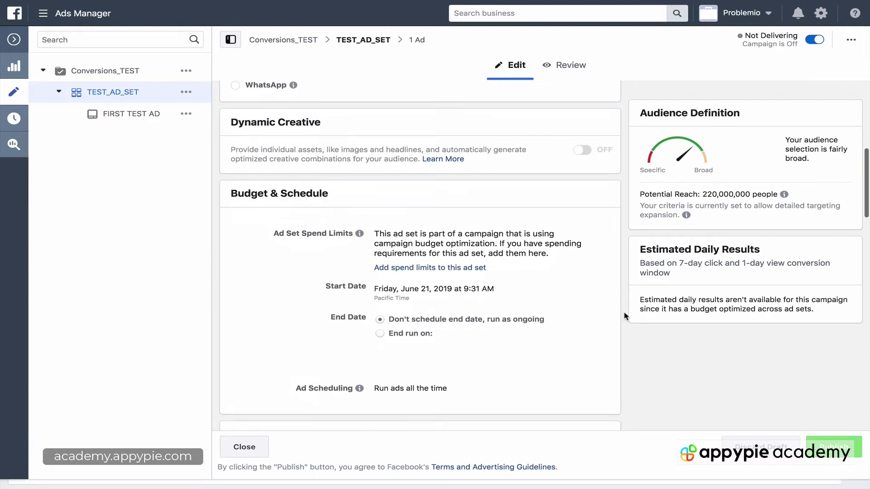
scroll(624, 316, "down", 1)
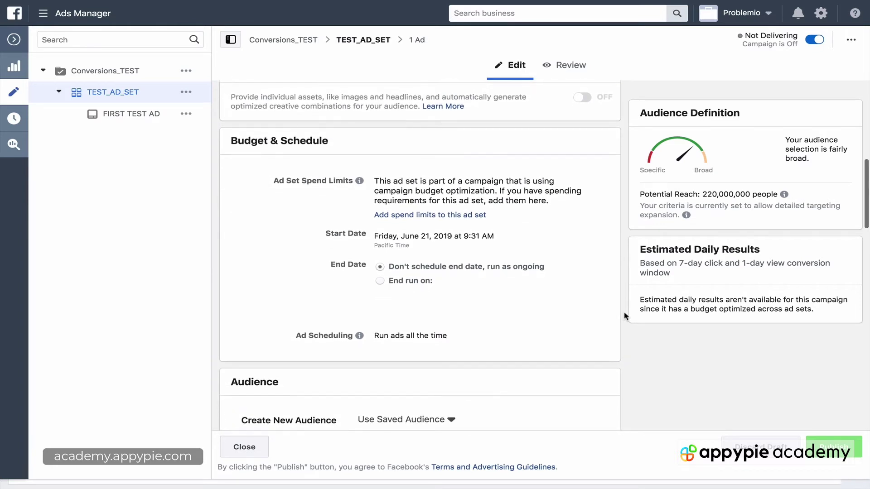
scroll(624, 316, "down", 5)
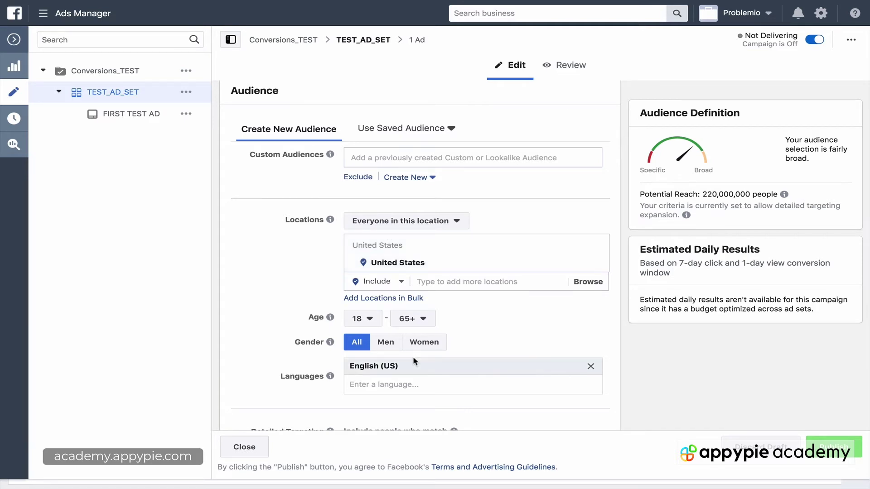
scroll(533, 279, "up", 1)
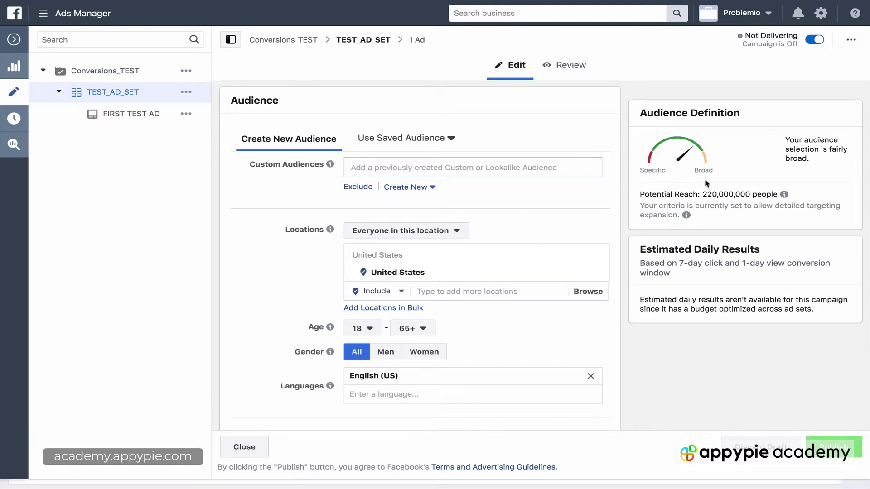
left_click_drag(702, 194, 773, 194)
mouse_move(780, 196)
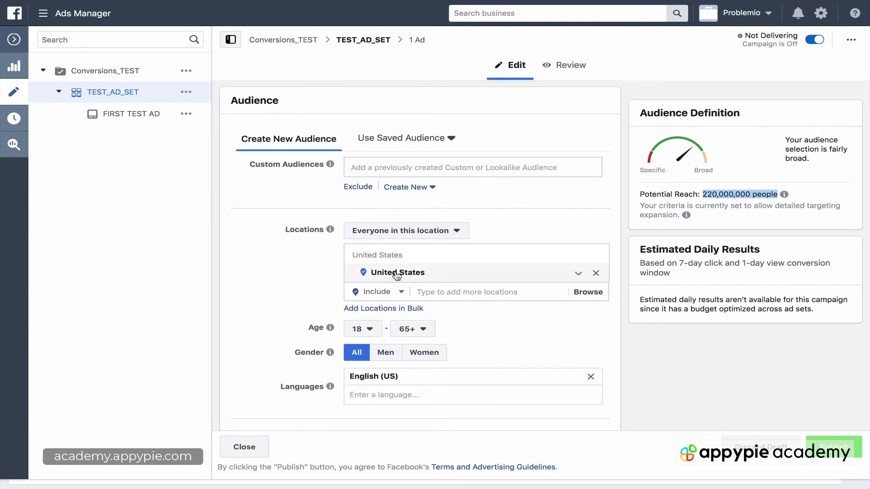
Add United Kingdom, Canada and Australia as target locations, raising potential reach to 290,000,000.
left_click(460, 291)
type("uk")
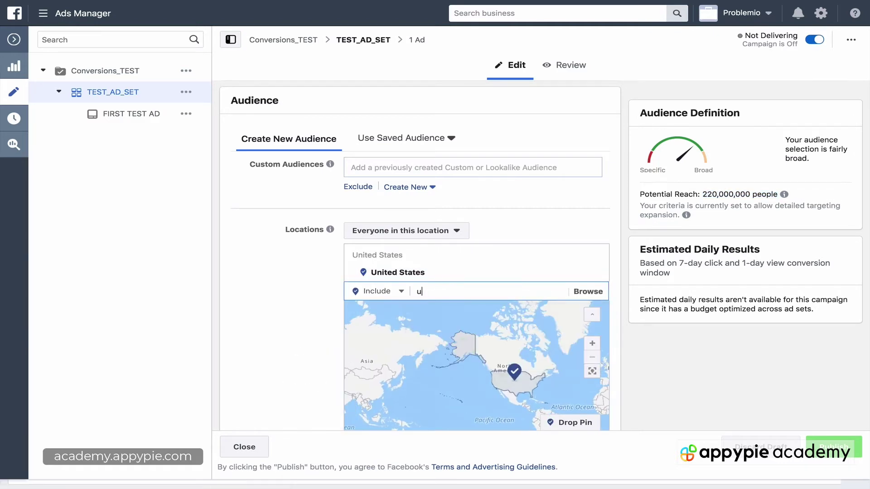
key("BackSpace")
key("BackSpace")
type("united")
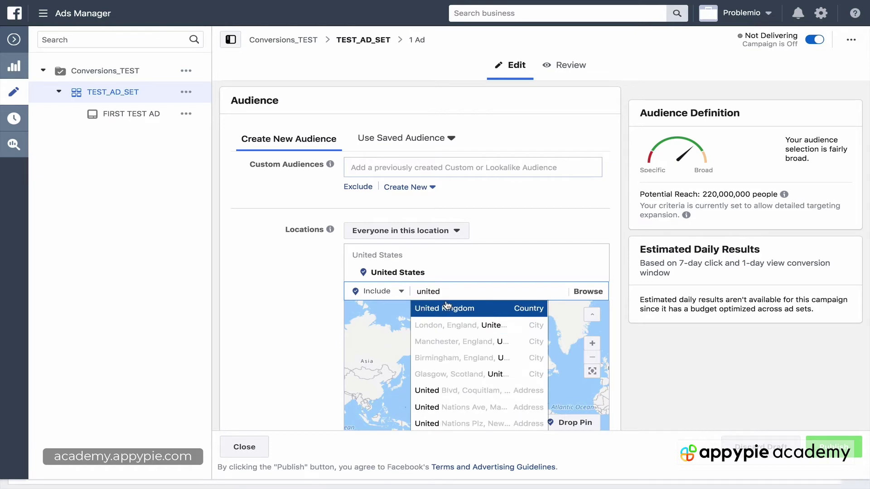
left_click(446, 311)
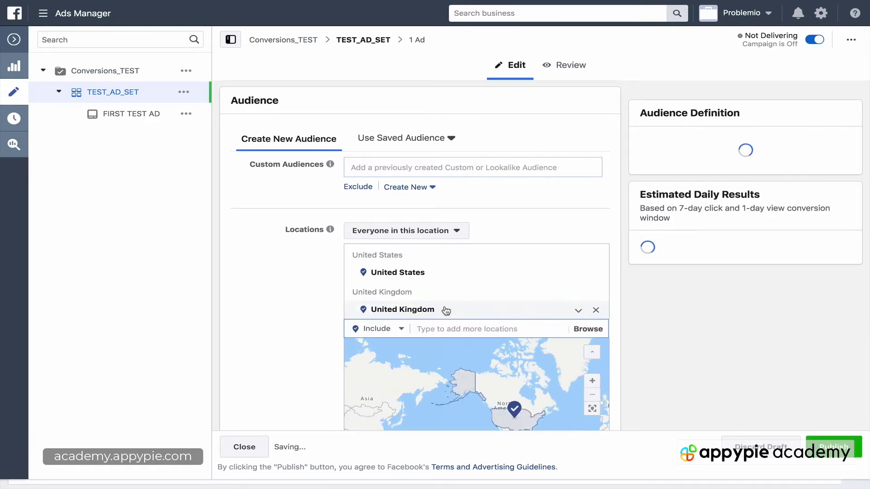
type("canada")
left_click(436, 351)
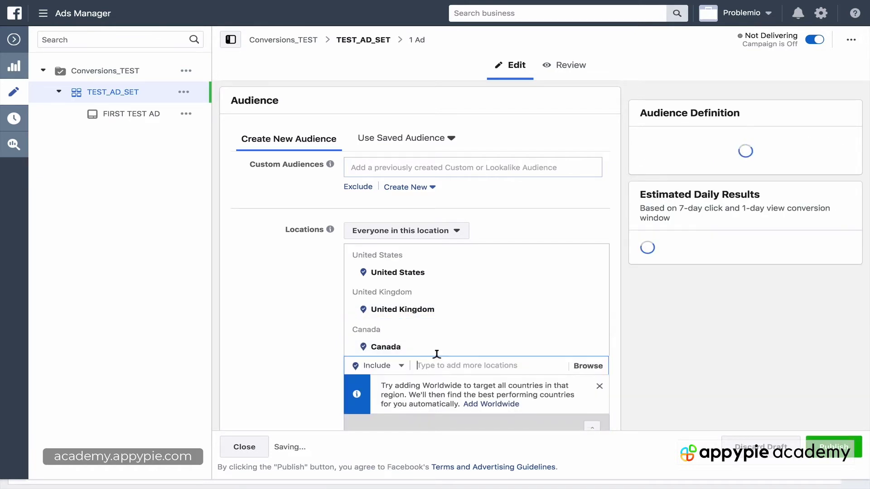
type("aus")
left_click(436, 384)
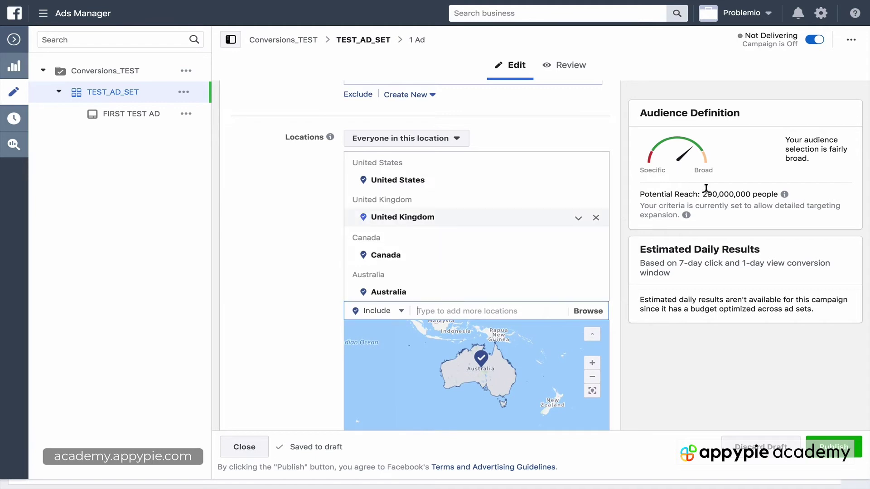
left_click_drag(703, 192, 759, 192)
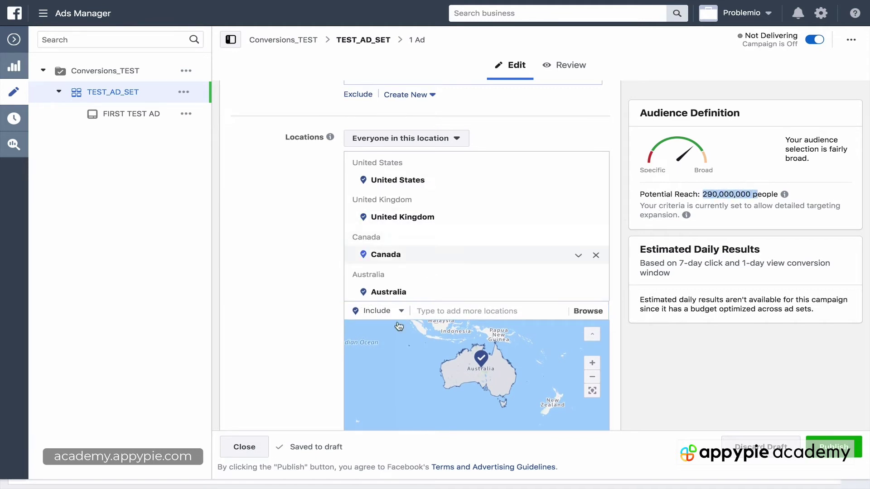
Set the audience's minimum age to 30.
scroll(408, 333, "down", 1)
scroll(625, 336, "down", 5)
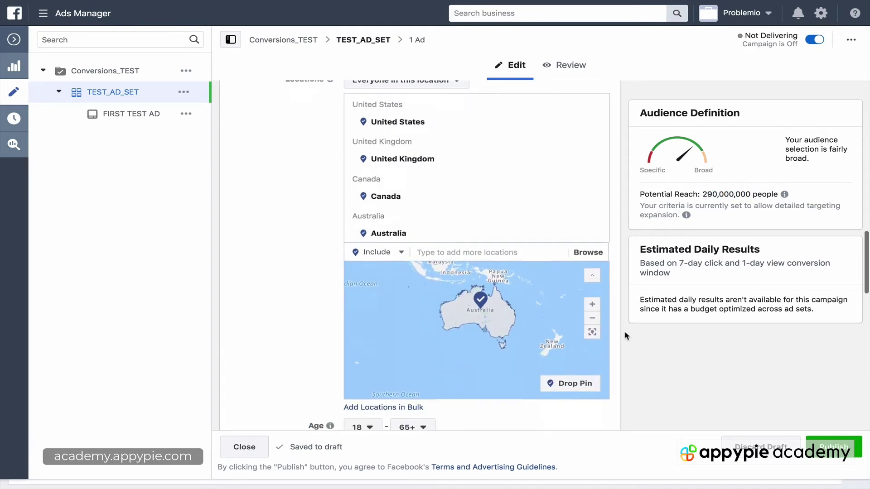
scroll(380, 181, "down", 2)
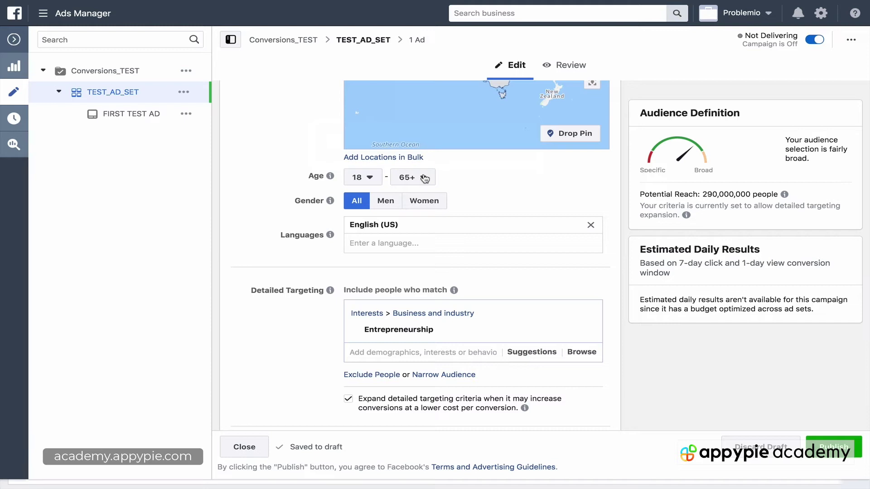
left_click(371, 180)
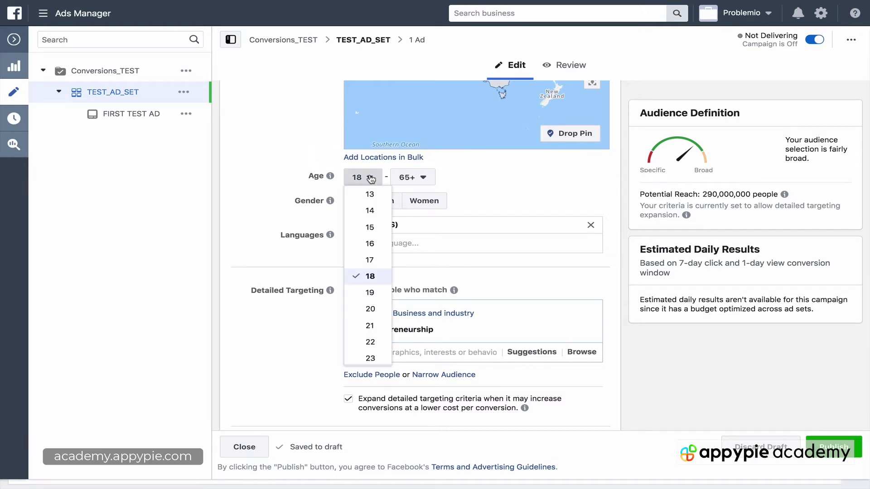
scroll(362, 300, "down", 2)
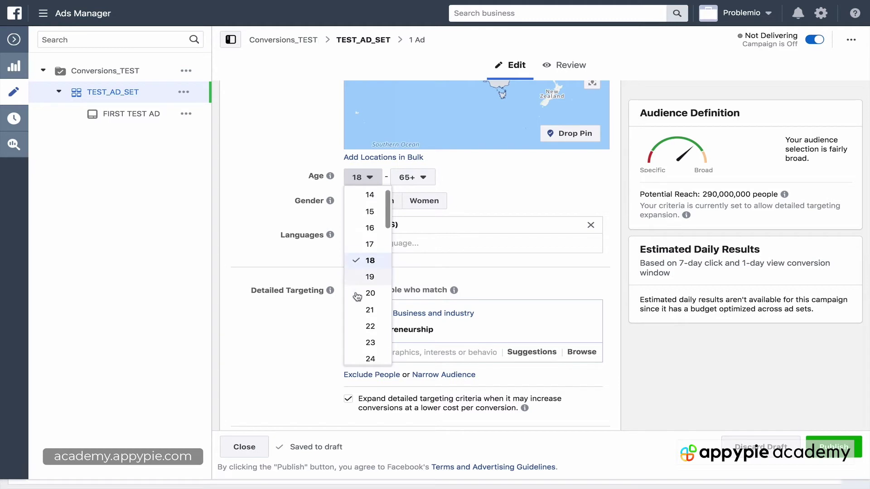
left_click(362, 322)
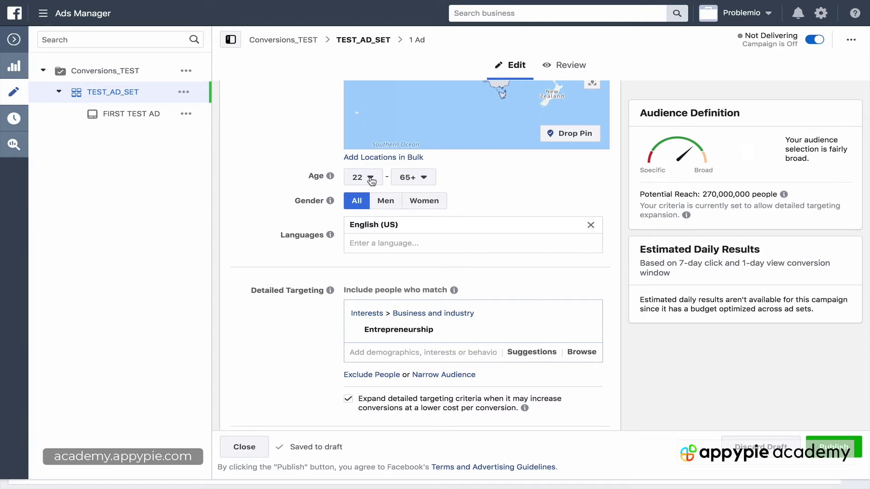
left_click(372, 181)
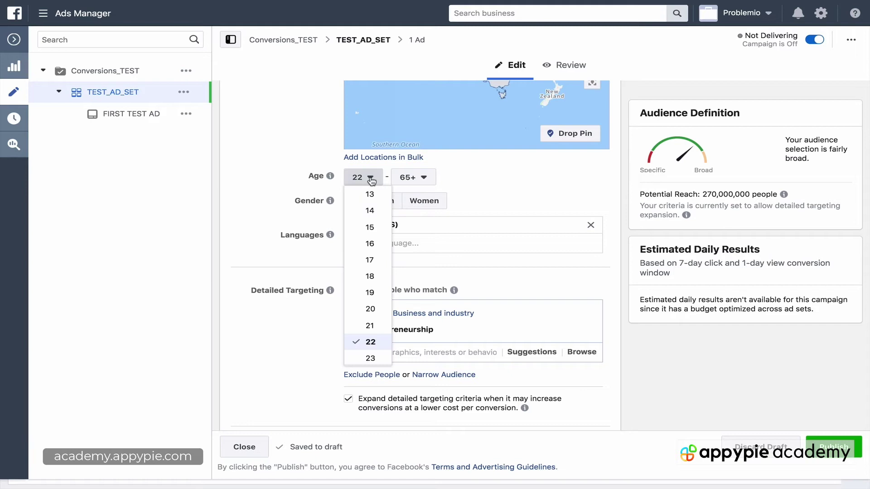
scroll(376, 254, "down", 3)
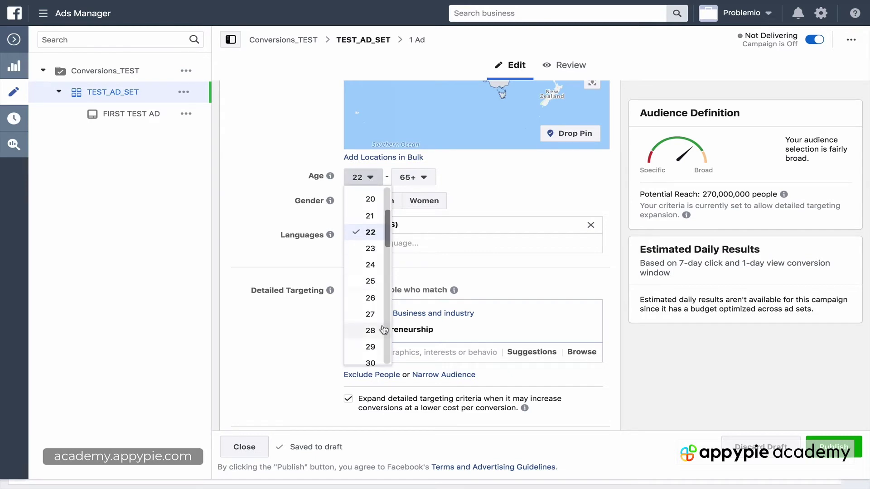
scroll(372, 333, "down", 1)
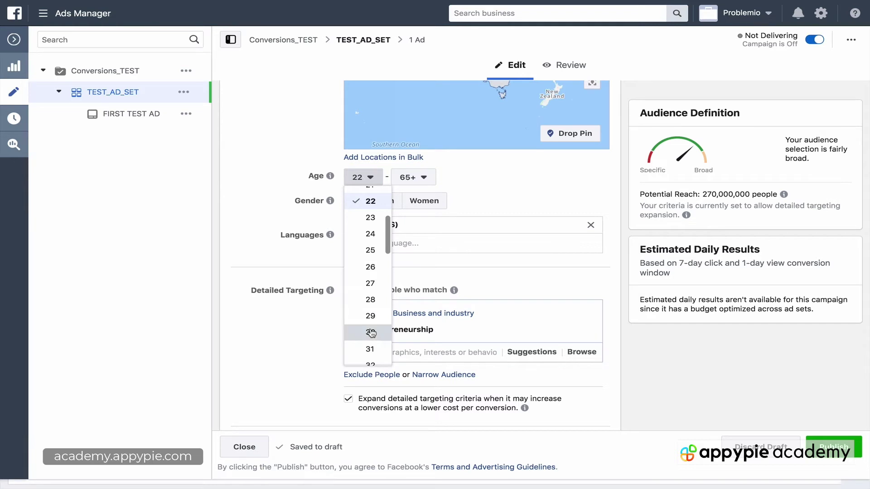
left_click(372, 333)
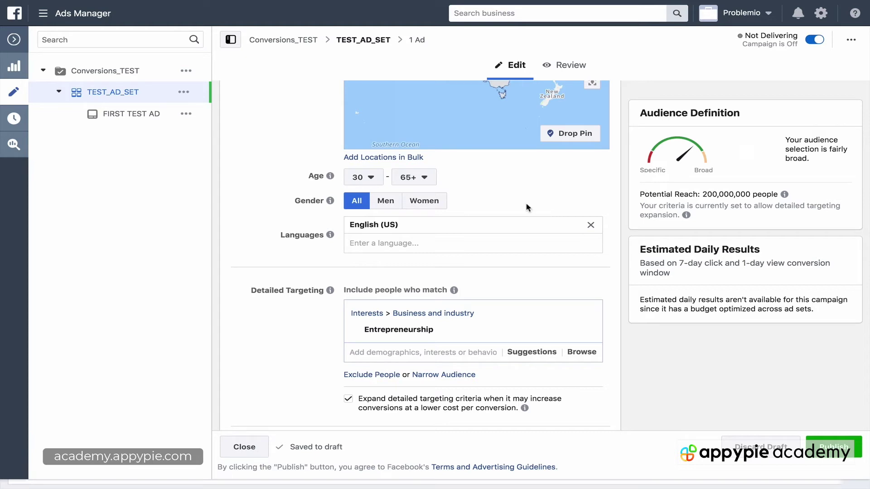
Set the audience's maximum age to 45.
left_click(422, 180)
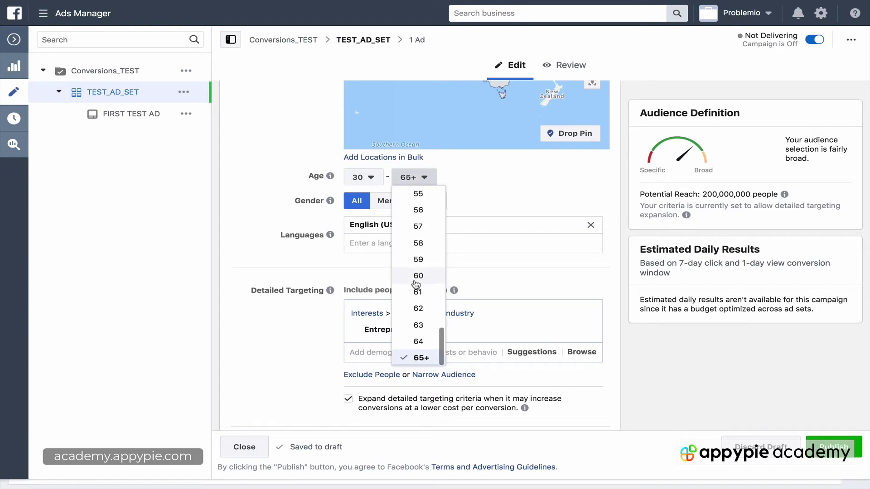
scroll(416, 284, "up", 3)
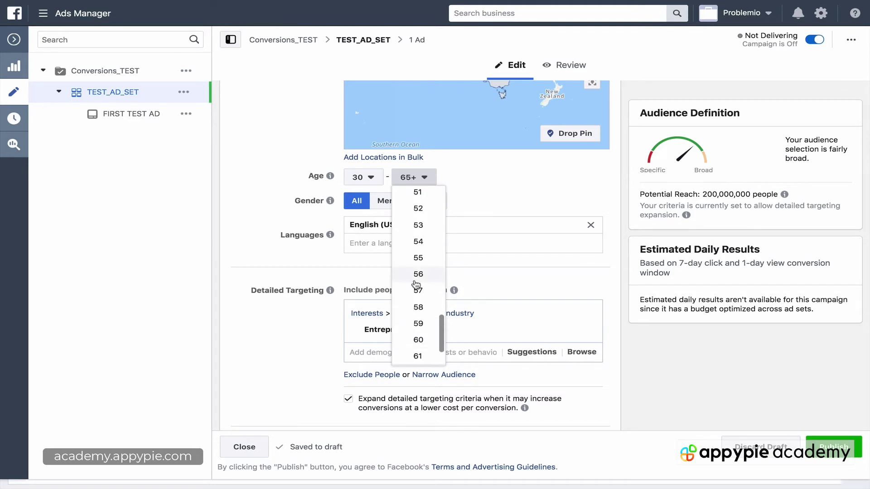
scroll(416, 285, "up", 4)
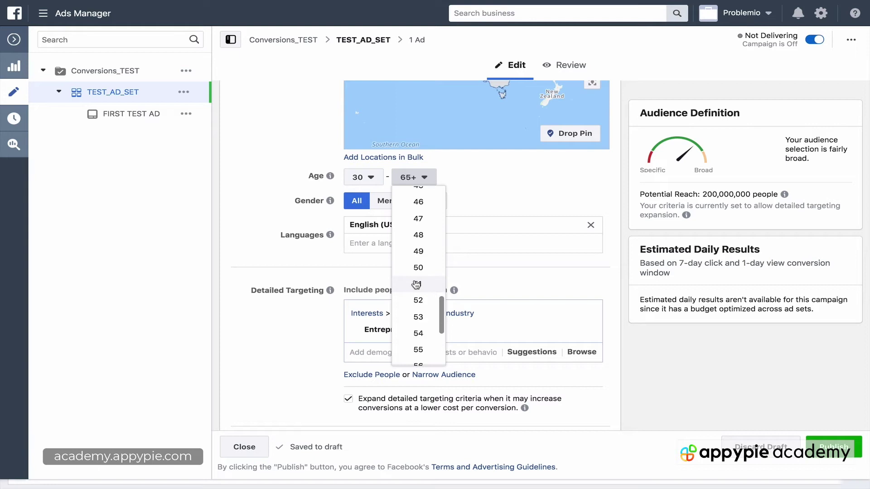
scroll(416, 285, "up", 4)
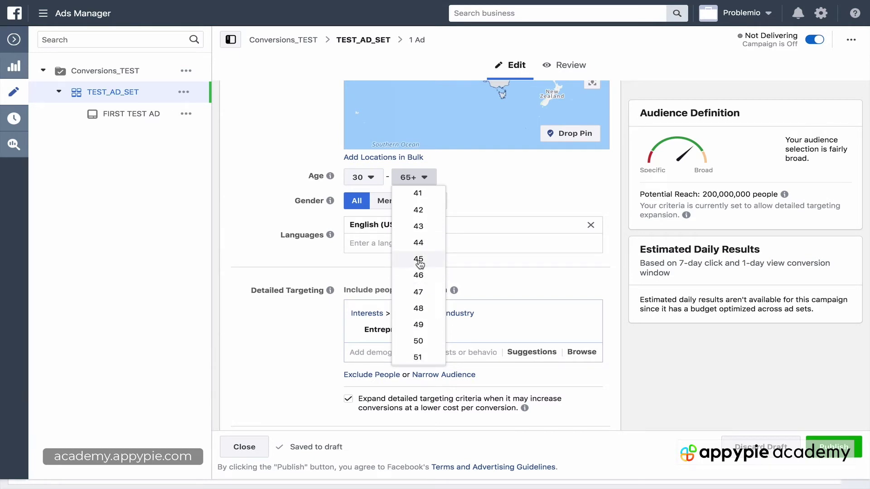
left_click(419, 260)
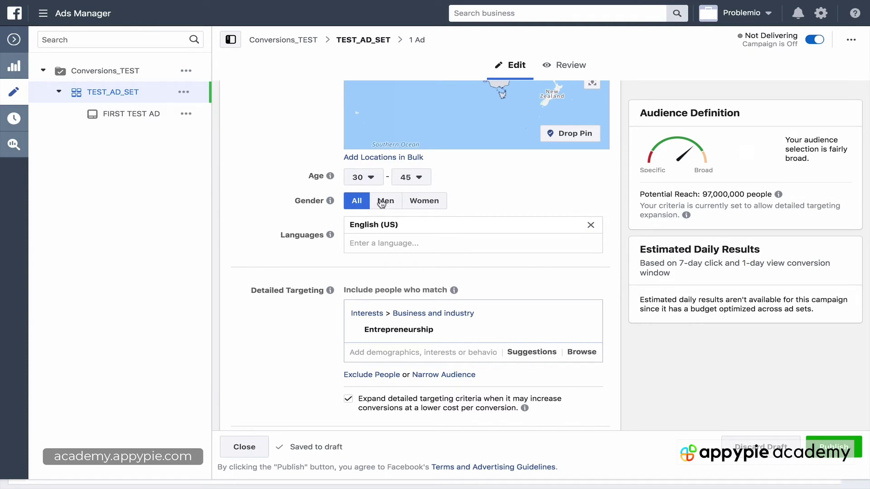
Limit gender targeting to Men, bringing potential reach to 46,000,000.
left_click(383, 203)
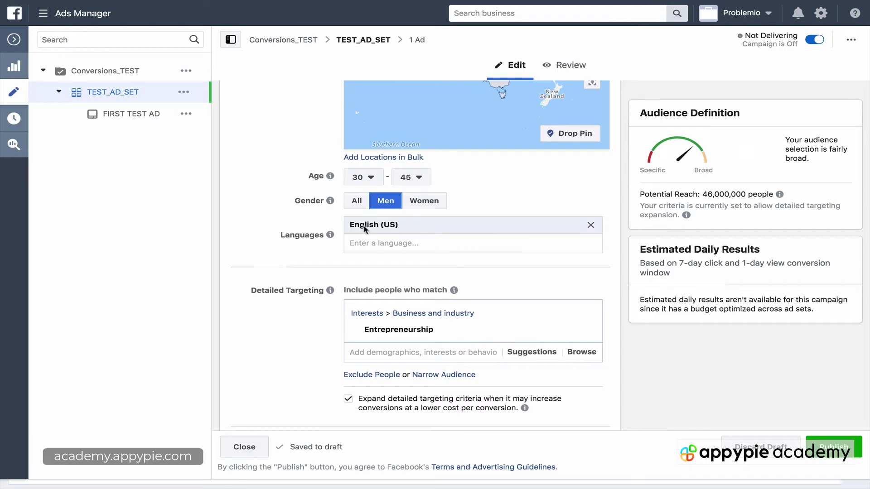
scroll(409, 313, "down", 3)
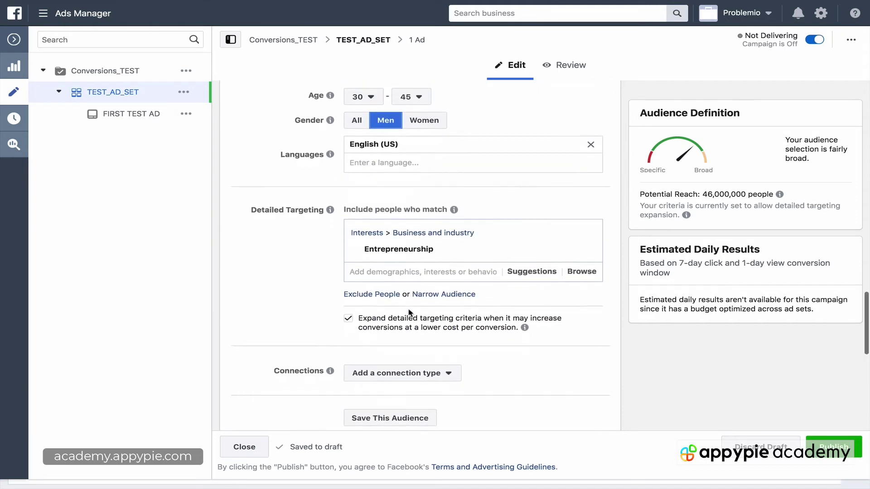
mouse_move(411, 190)
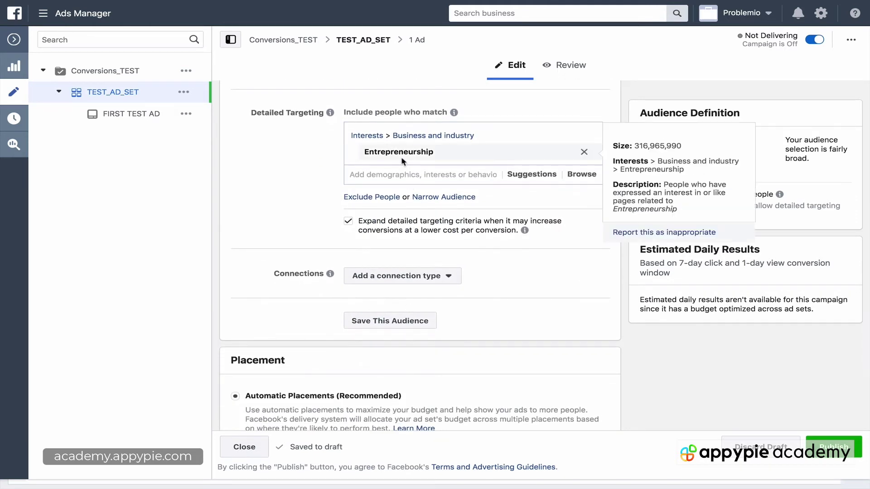
scroll(271, 217, "up", 6)
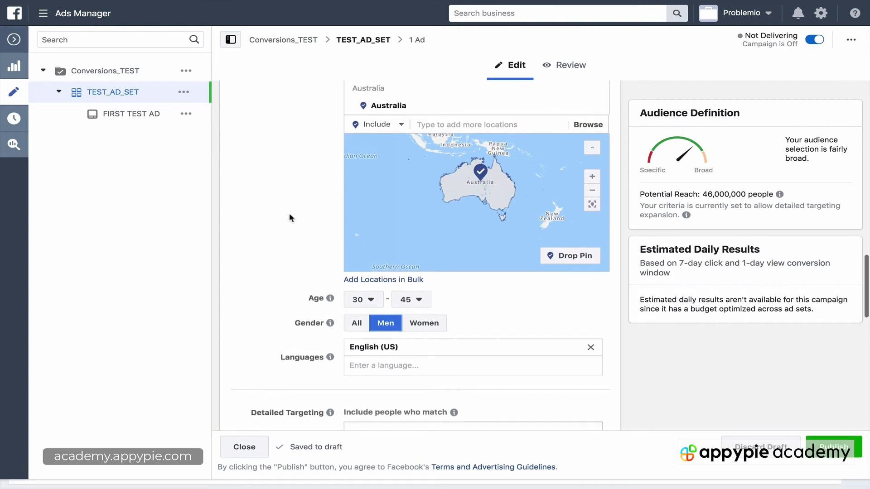
scroll(291, 218, "up", 3)
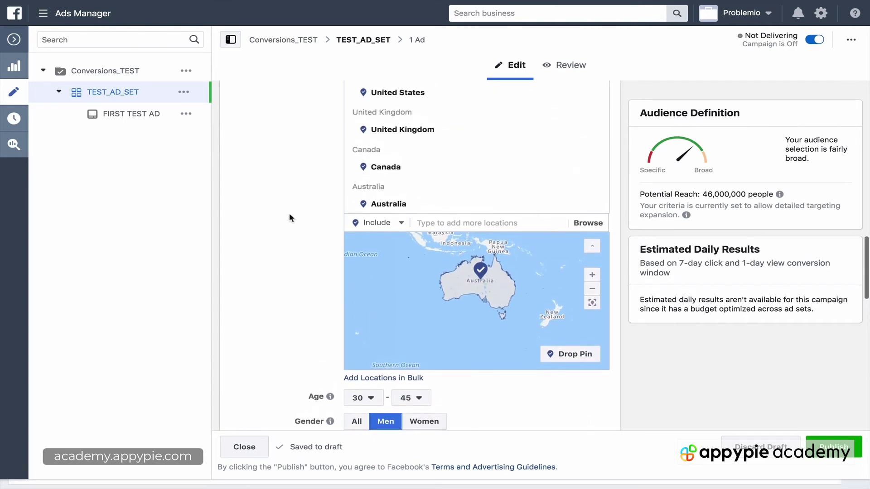
scroll(290, 218, "down", 1)
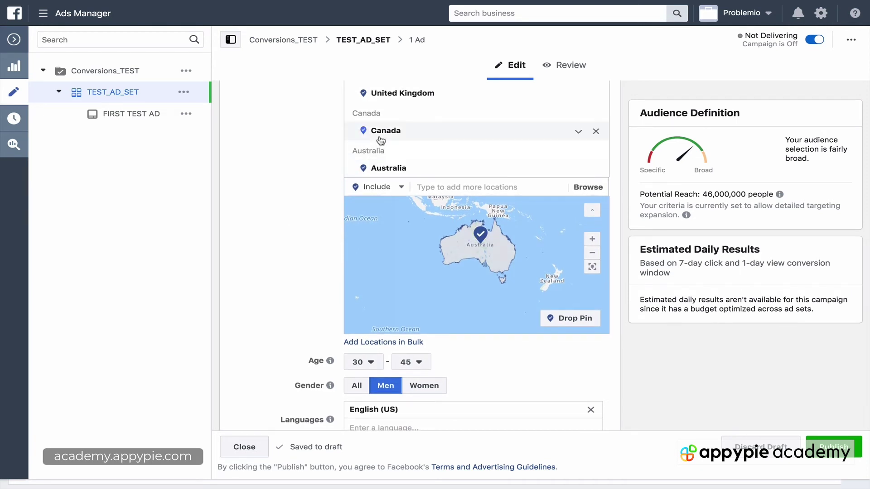
scroll(239, 292, "down", 6)
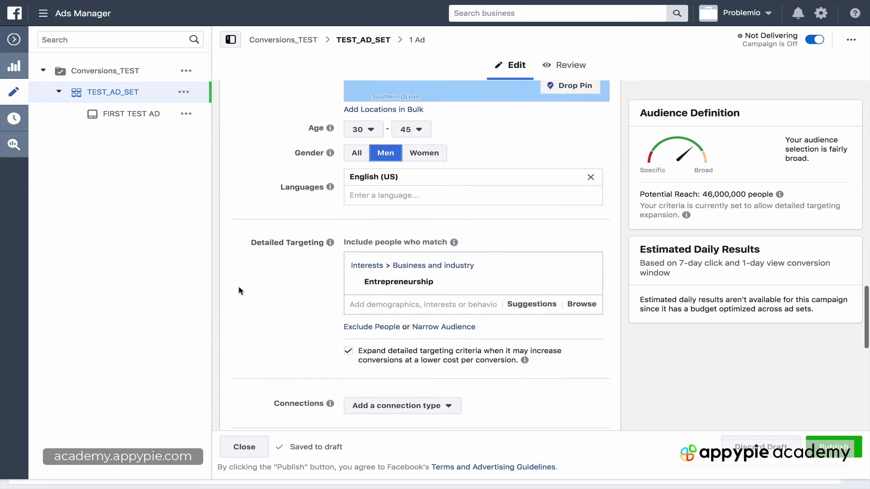
scroll(239, 292, "down", 4)
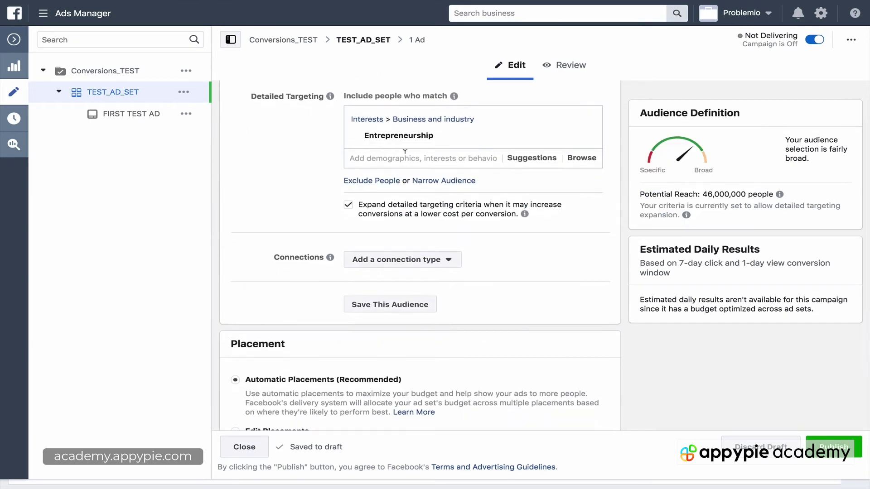
scroll(405, 151, "up", 2)
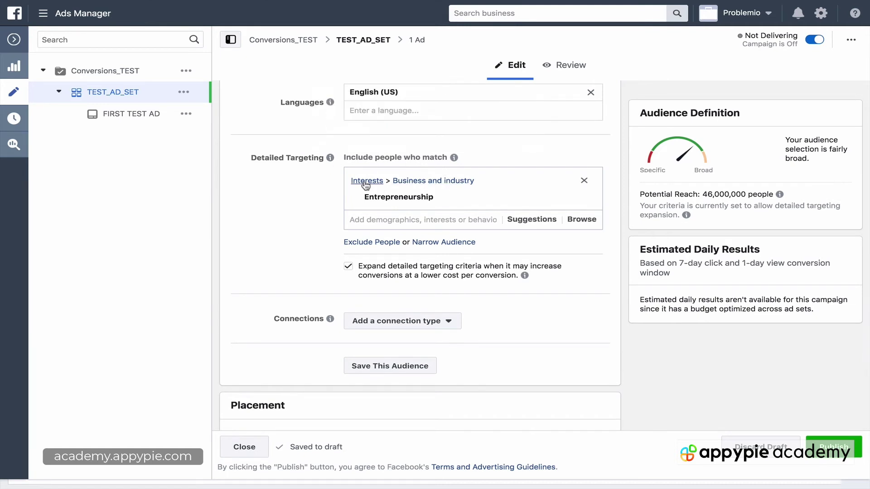
scroll(365, 181, "down", 1)
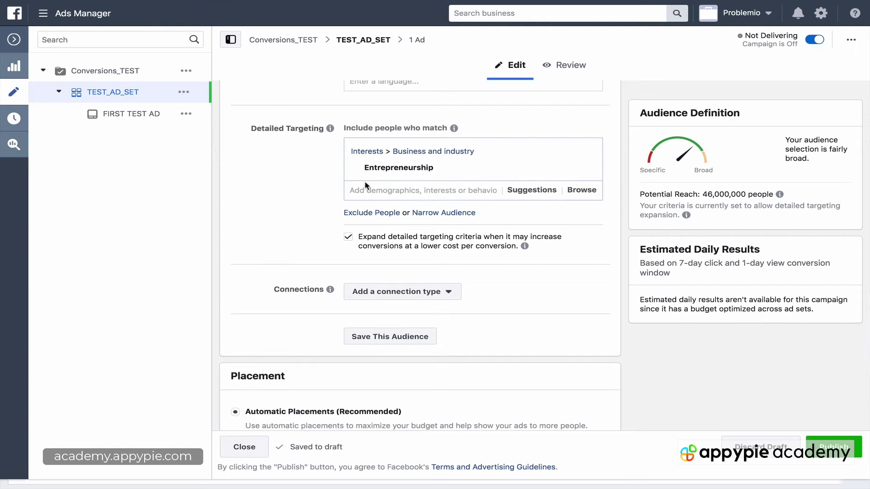
scroll(366, 185, "up", 1)
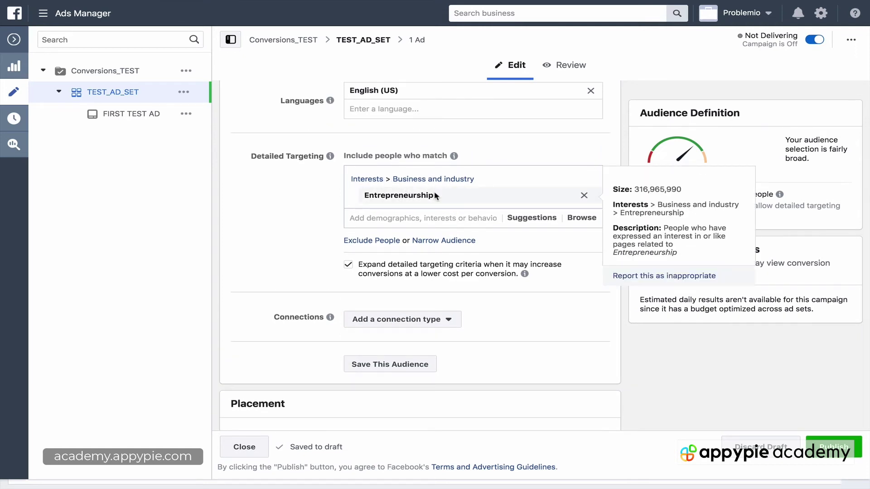
scroll(435, 196, "up", 3)
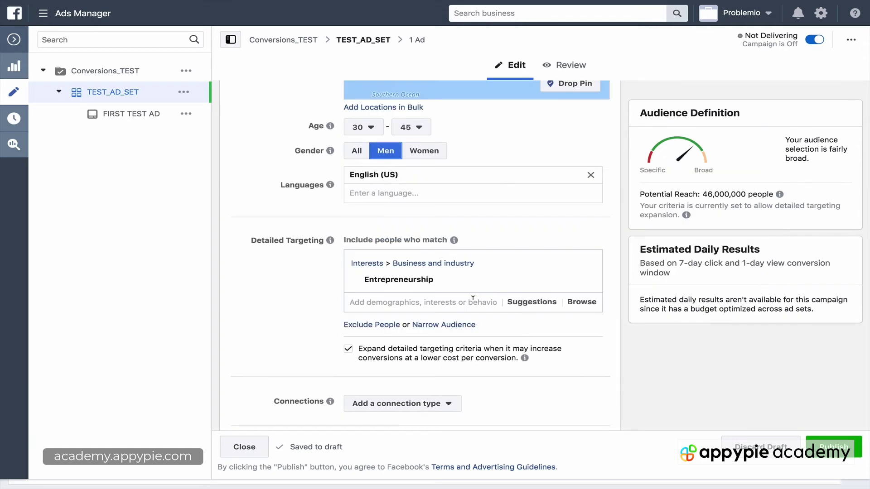
Add Business Owner, Small business owners, Small business, Founder and Self employed from targeting suggestions.
left_click(532, 303)
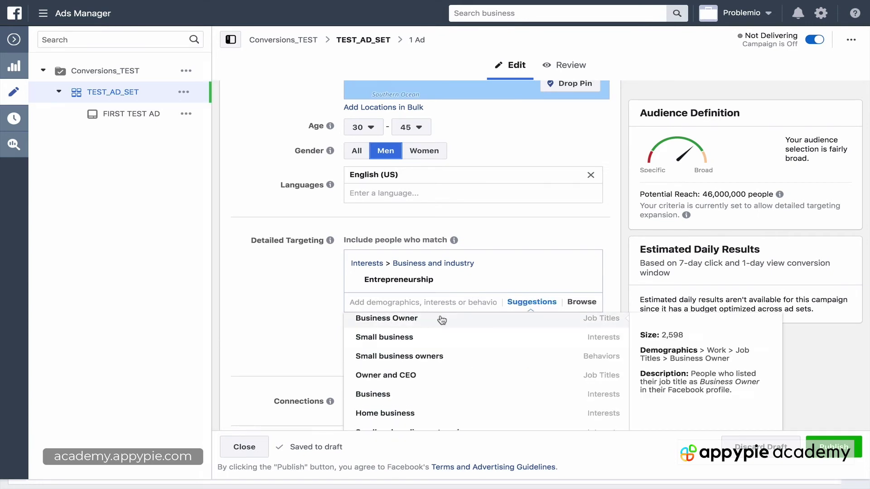
left_click(387, 318)
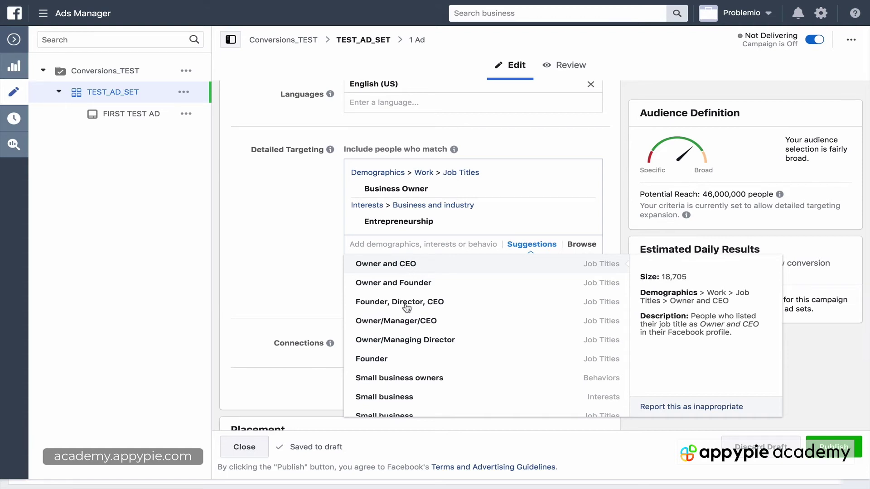
left_click(390, 382)
scroll(379, 385, "down", 1)
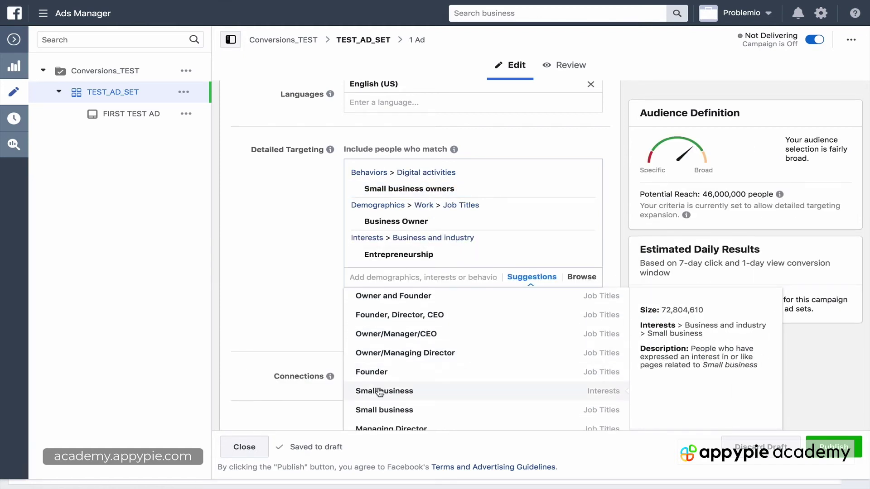
left_click(379, 391)
scroll(381, 347, "down", 2)
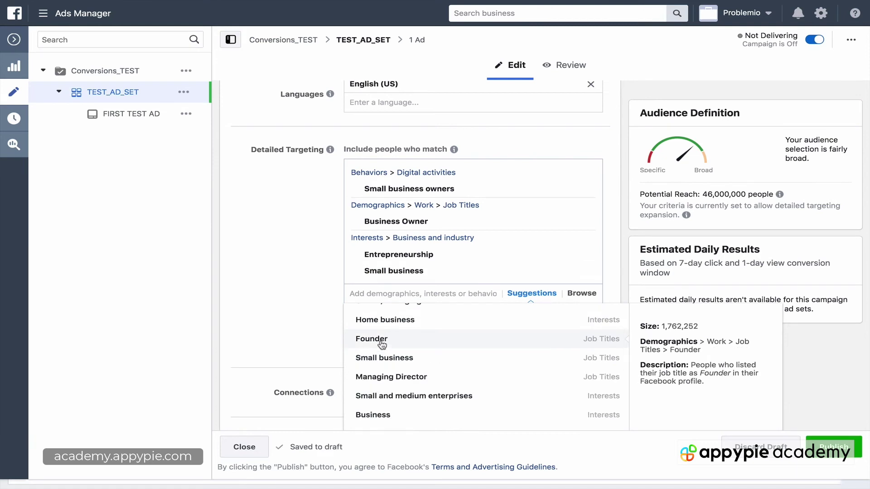
left_click(380, 343)
scroll(335, 318, "down", 2)
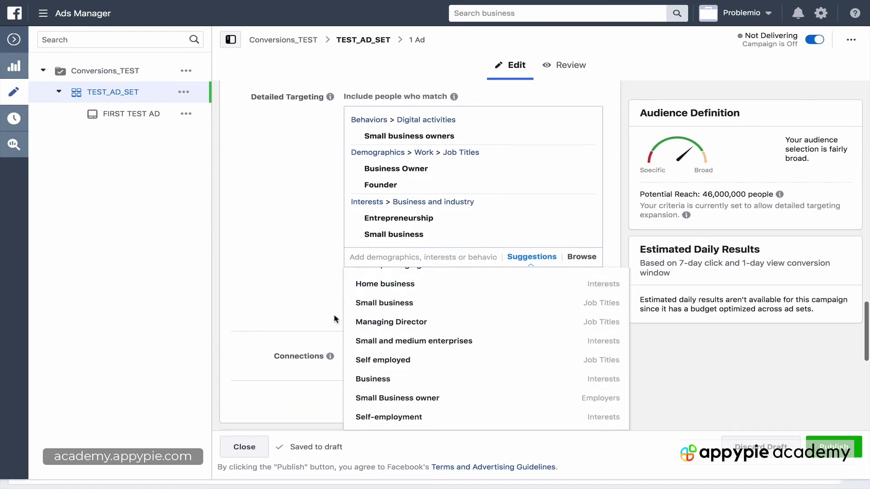
left_click(383, 341)
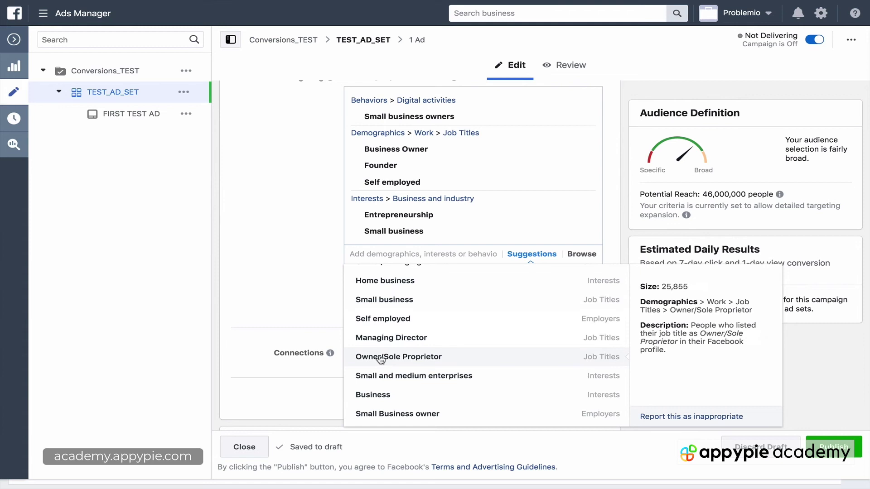
Add Owner/Sole Proprietor, Self-employment and Freelancer to detailed targeting, then close the suggestions list.
left_click(381, 358)
scroll(454, 327, "down", 3)
left_click(394, 286)
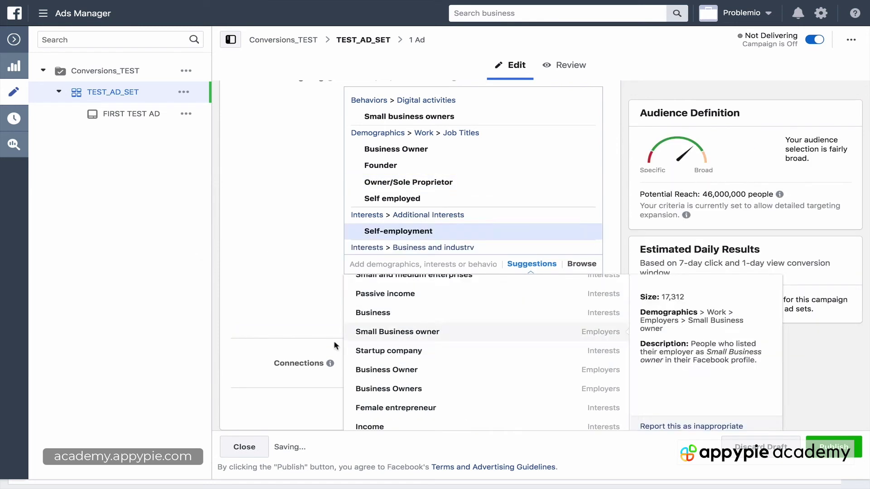
scroll(380, 363, "down", 3)
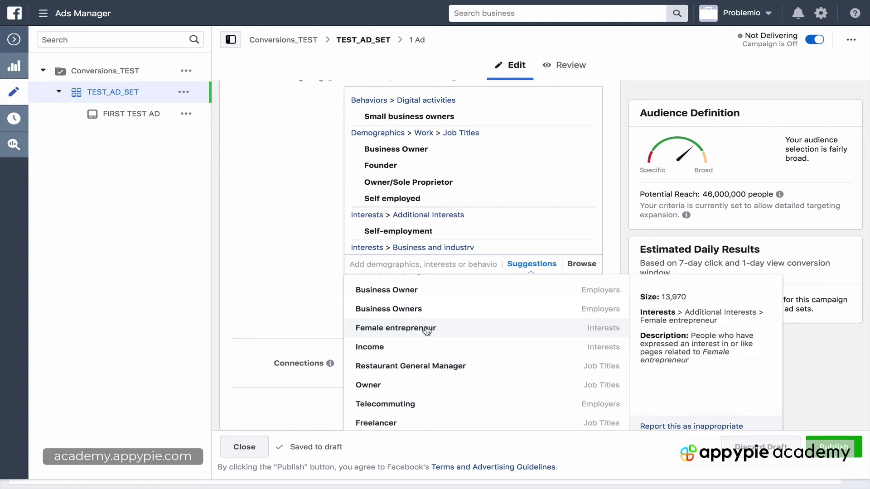
scroll(427, 331, "down", 2)
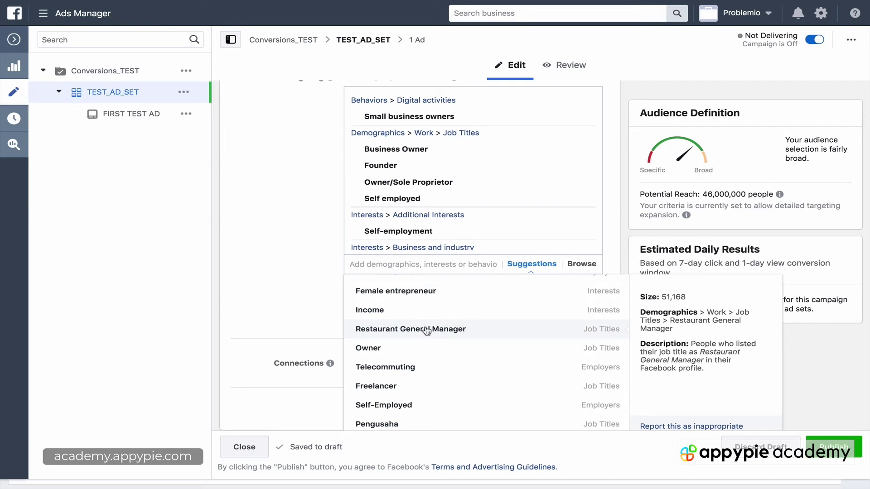
left_click(372, 388)
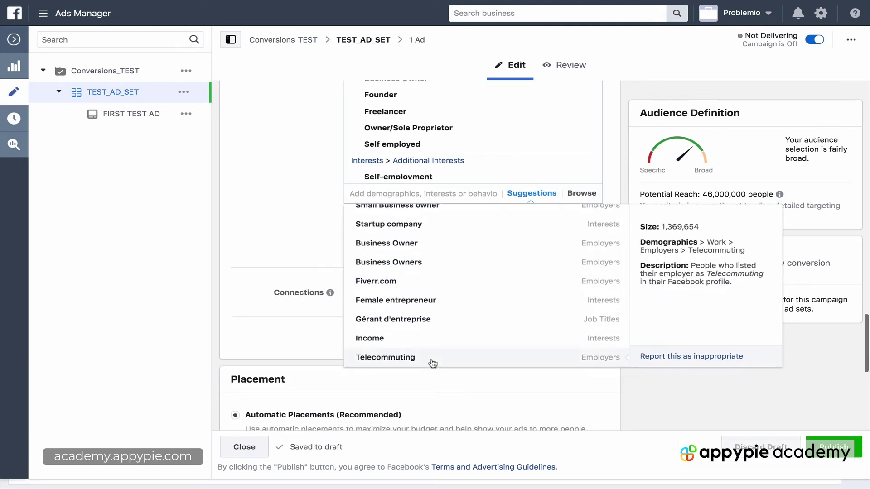
left_click(213, 266)
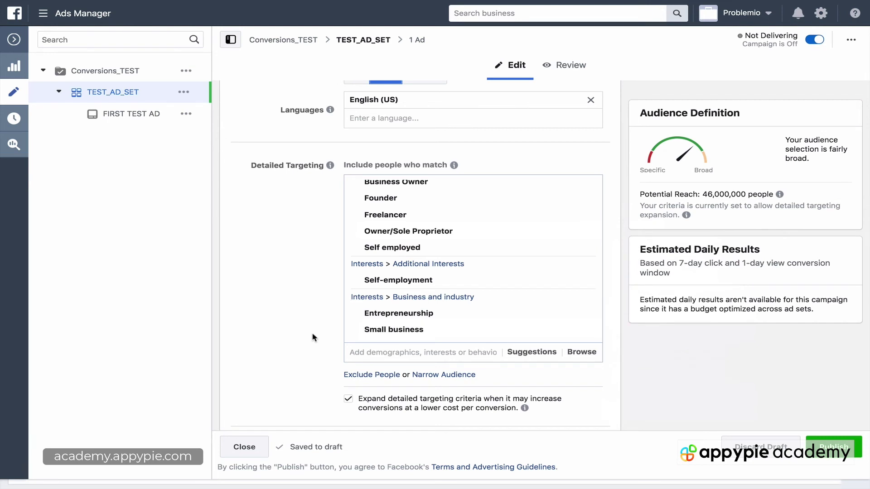
scroll(312, 337, "down", 1)
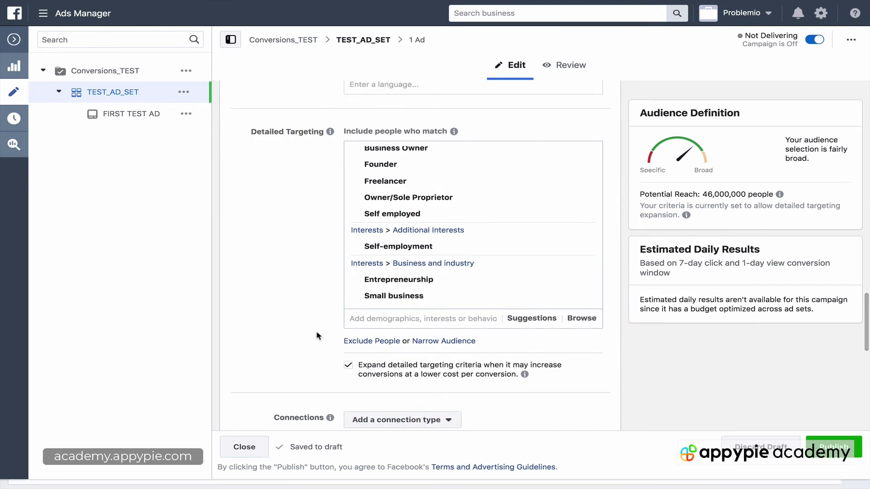
scroll(383, 315, "down", 1)
left_click(396, 272)
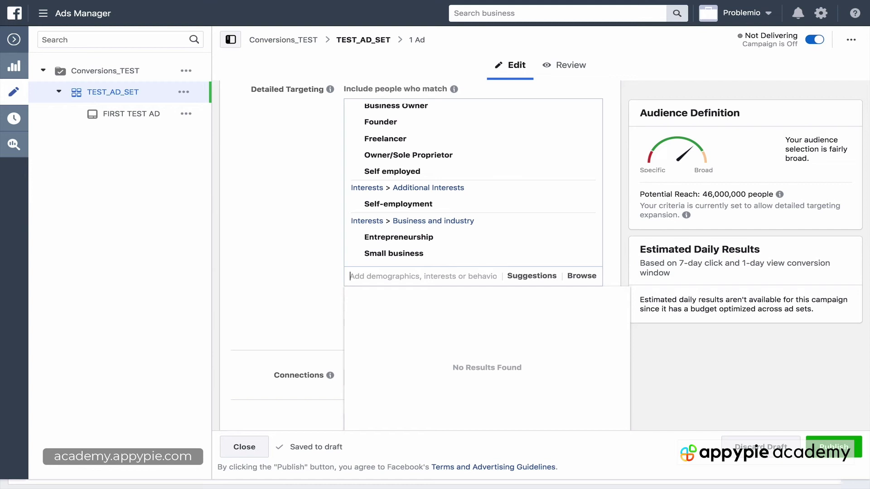
type("youtube")
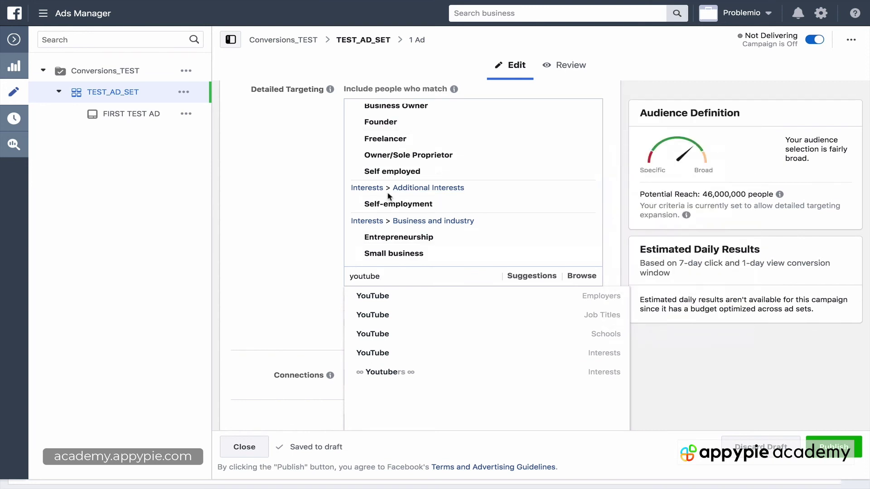
mouse_move(413, 253)
mouse_move(577, 383)
left_click(177, 258)
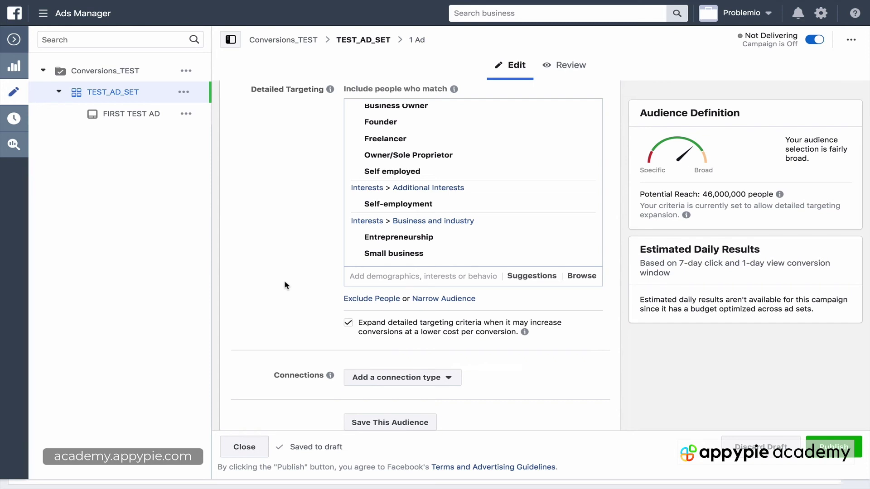
Scroll through the nine included targeting entries down to the exclusion area.
scroll(399, 287, "up", 1)
mouse_move(418, 288)
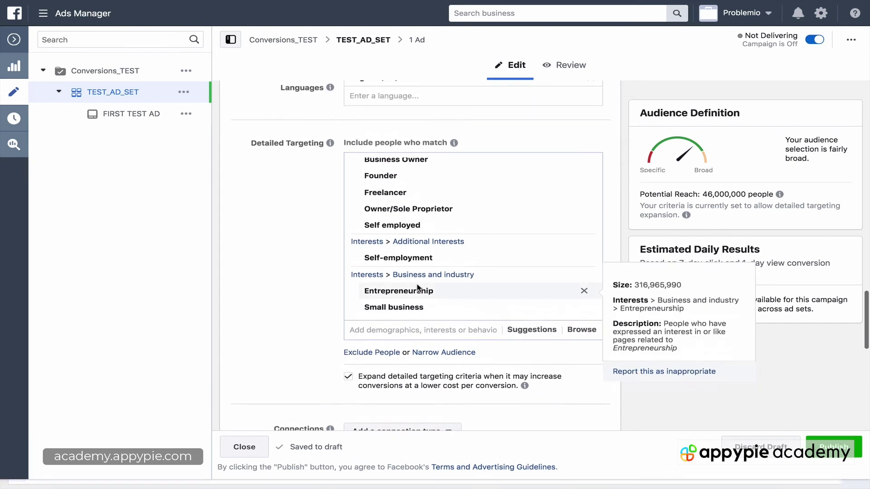
scroll(398, 229, "up", 2)
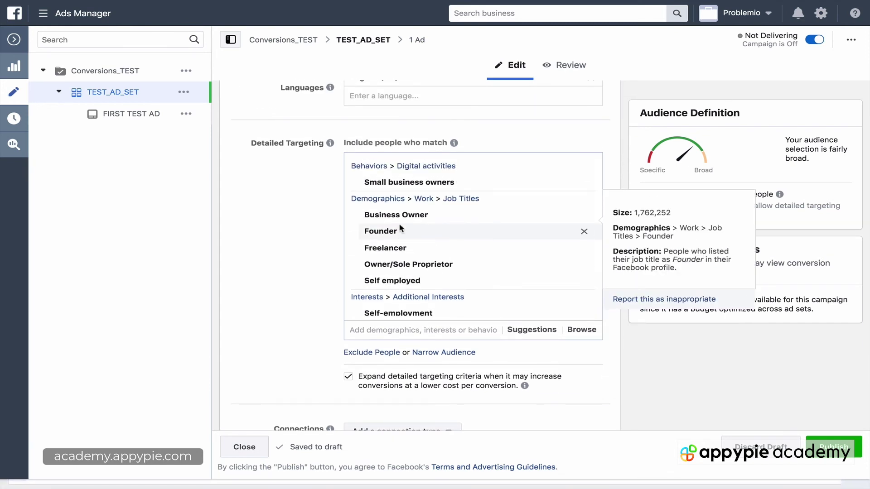
scroll(401, 228, "down", 1)
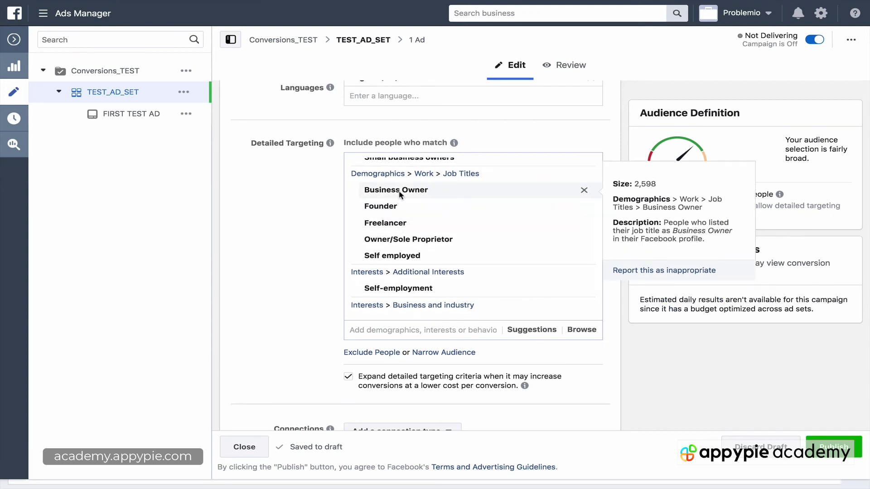
scroll(403, 252, "down", 1)
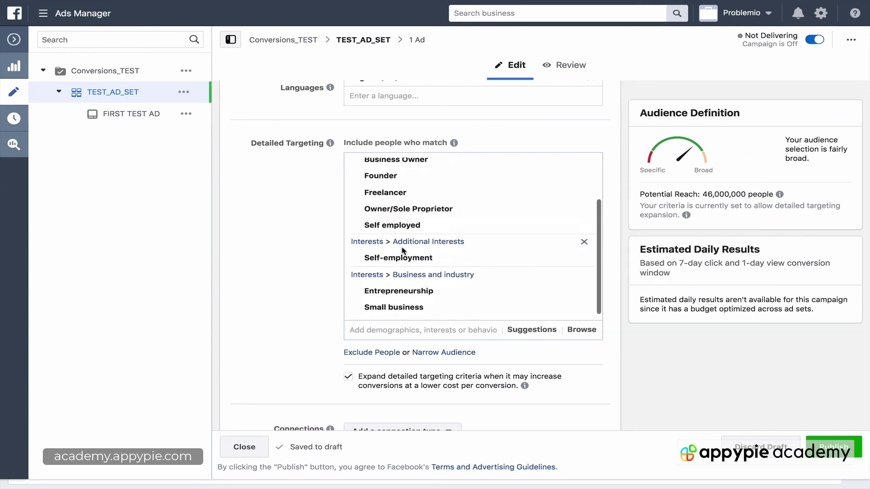
Exclude people interested in Career, Career development and Résumé from the audience.
left_click(368, 352)
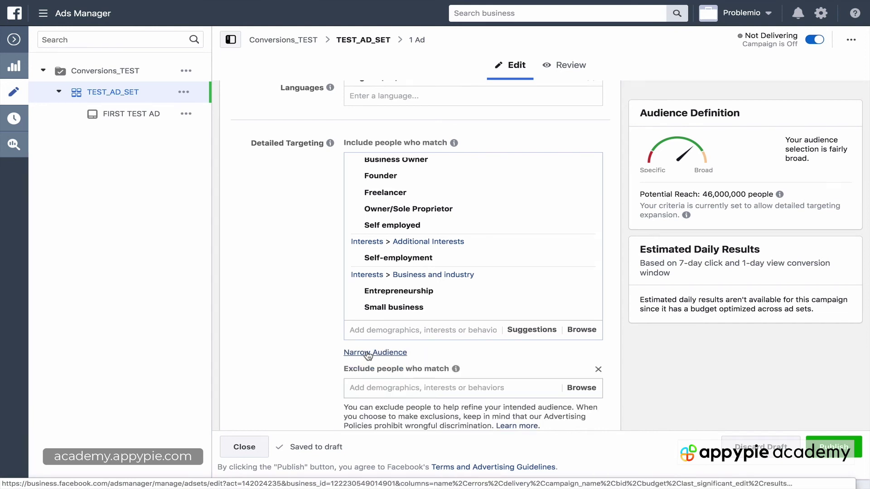
scroll(314, 362, "down", 2)
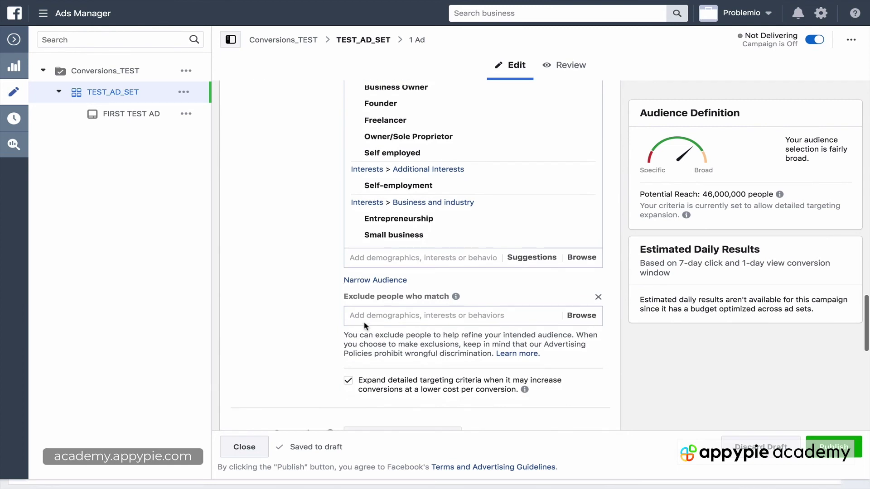
left_click(375, 313)
type("caree")
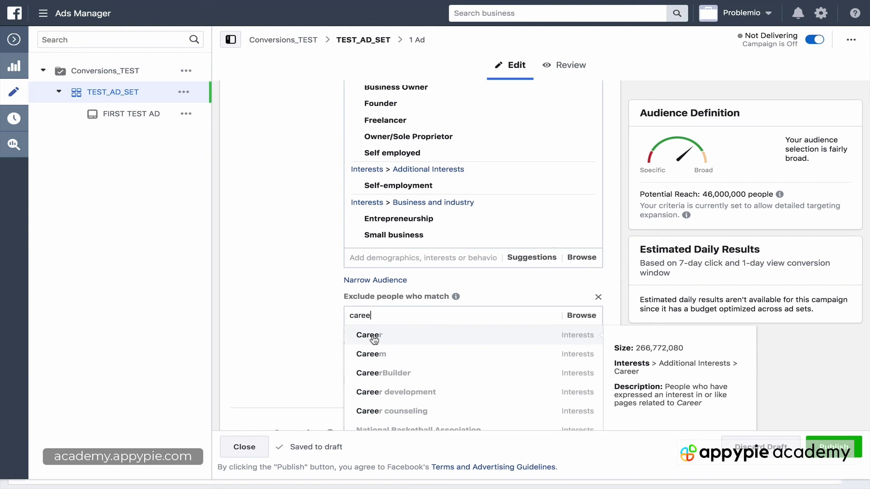
left_click(374, 338)
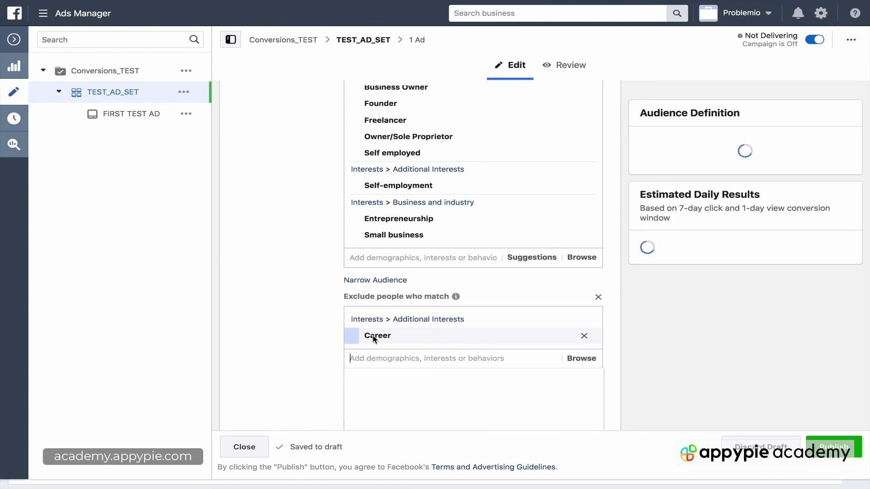
type("care")
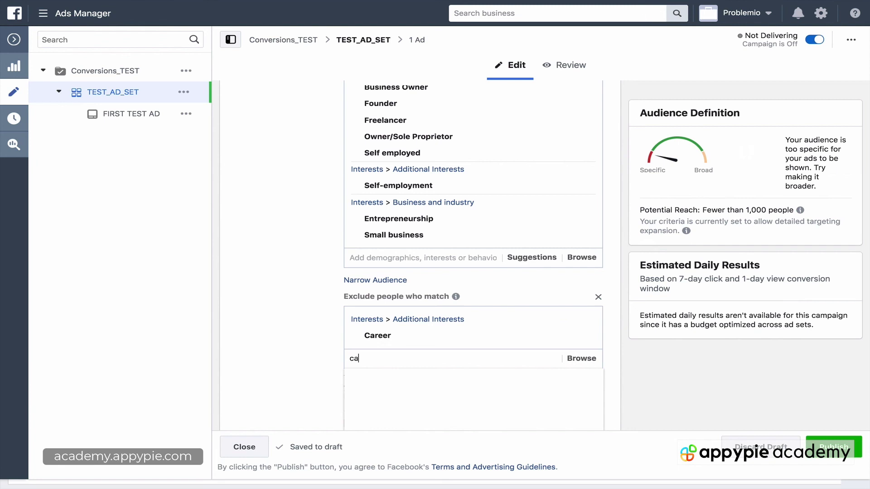
key("BackSpace")
left_click(401, 367)
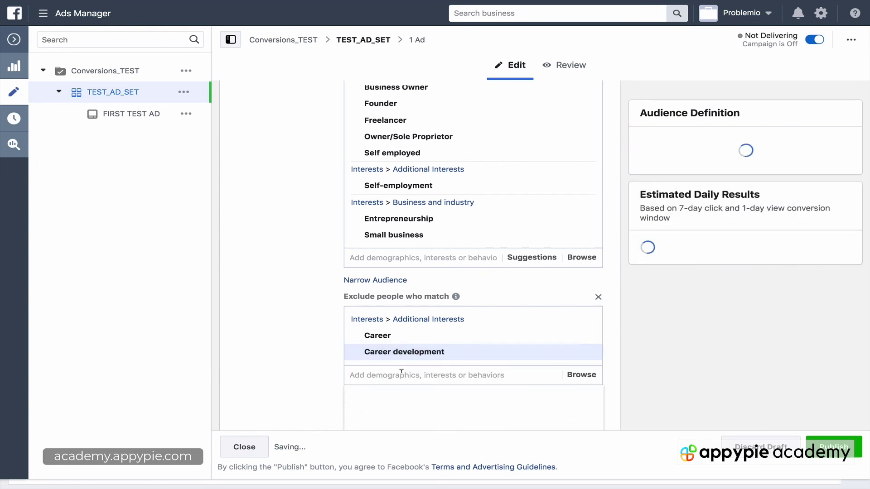
scroll(340, 345, "down", 1)
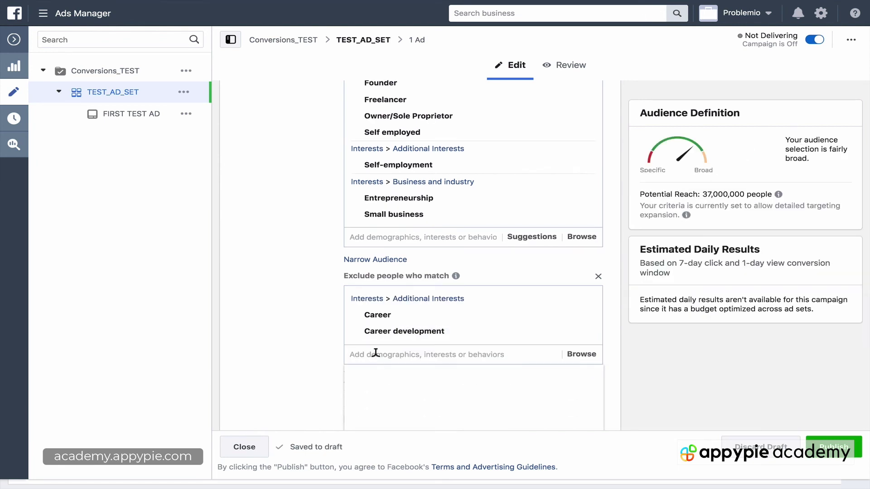
type("resu")
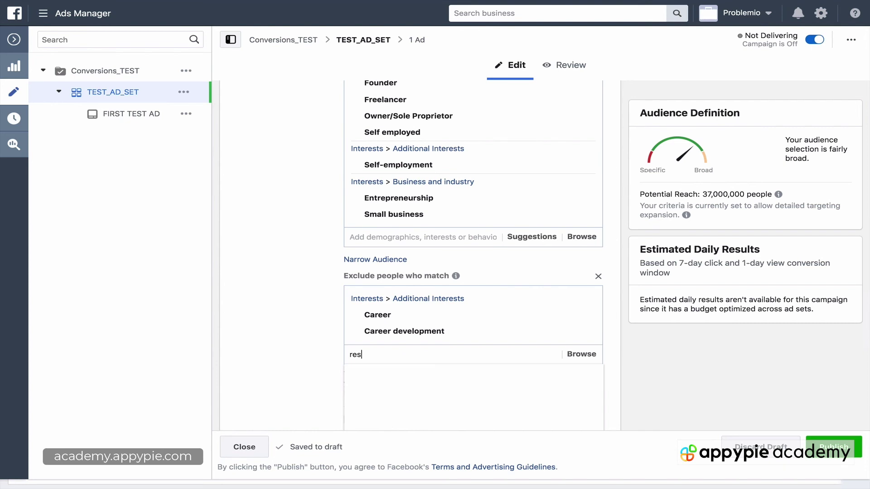
key("Return")
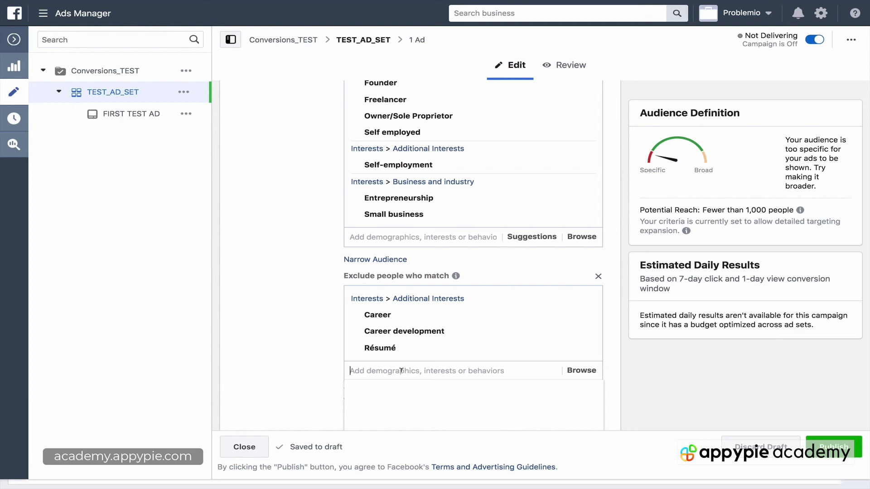
type("job")
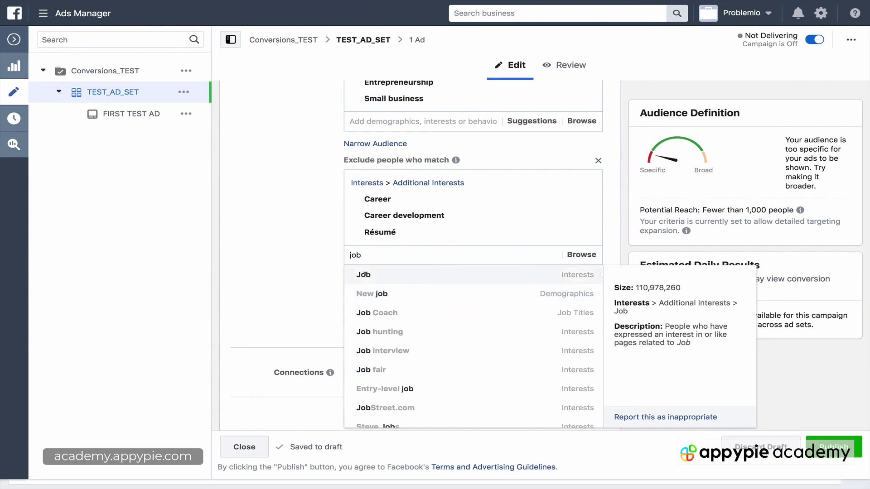
Exclude the Job, Job fair and Money management interests from the audience.
left_click(364, 274)
left_click(375, 369)
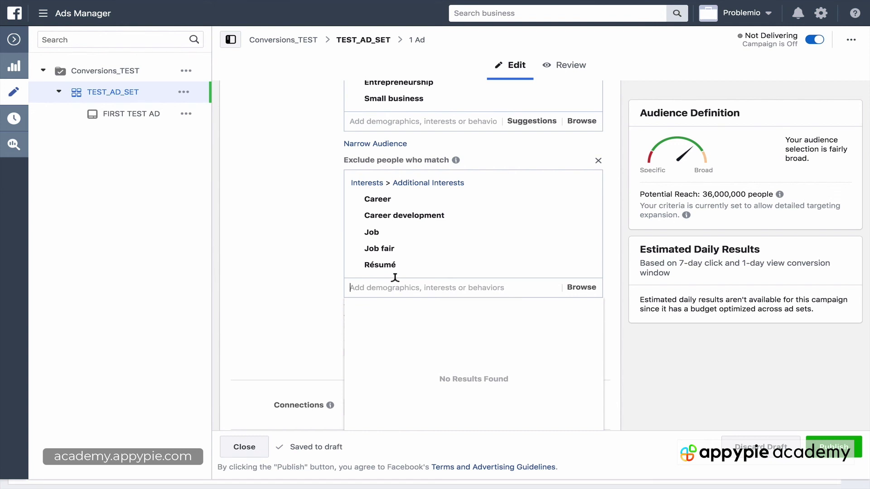
type("money")
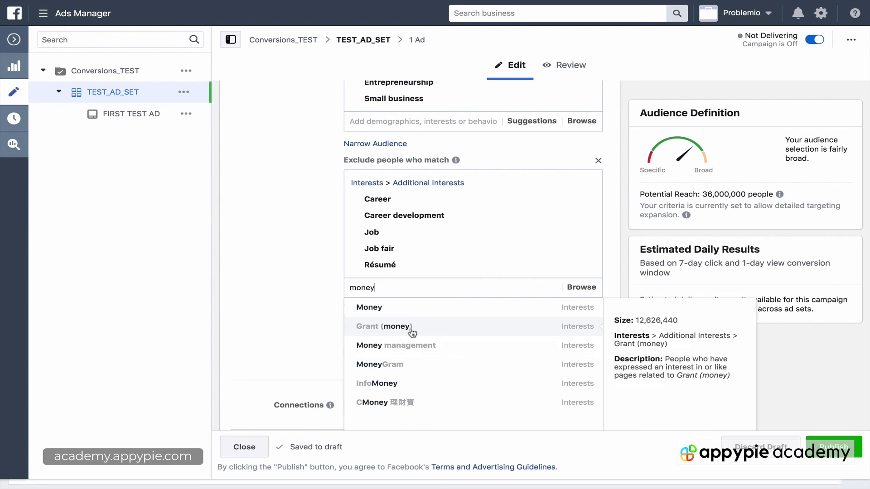
left_click(371, 347)
Clear the leftover exclusion search text and search the Exclude field for 'finance'.
type("money")
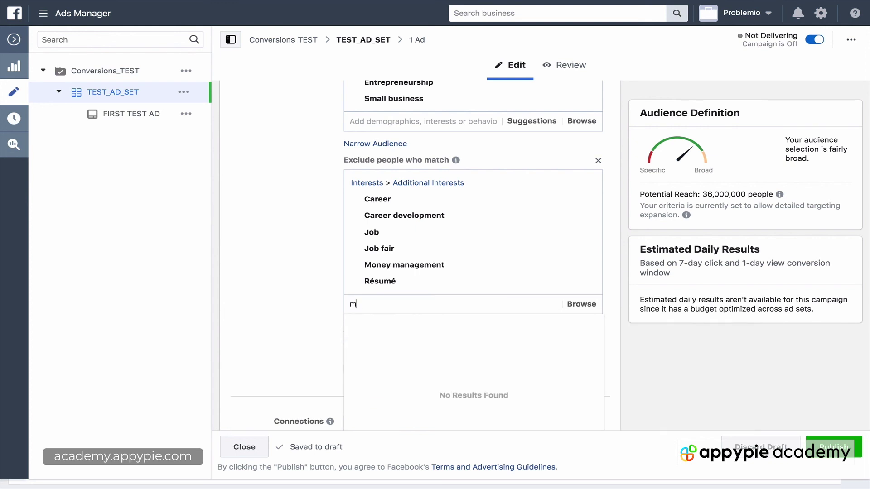
key("BackSpace")
key("BackSpace")
key("BackSpace")
key("BackSpace")
key("BackSpace")
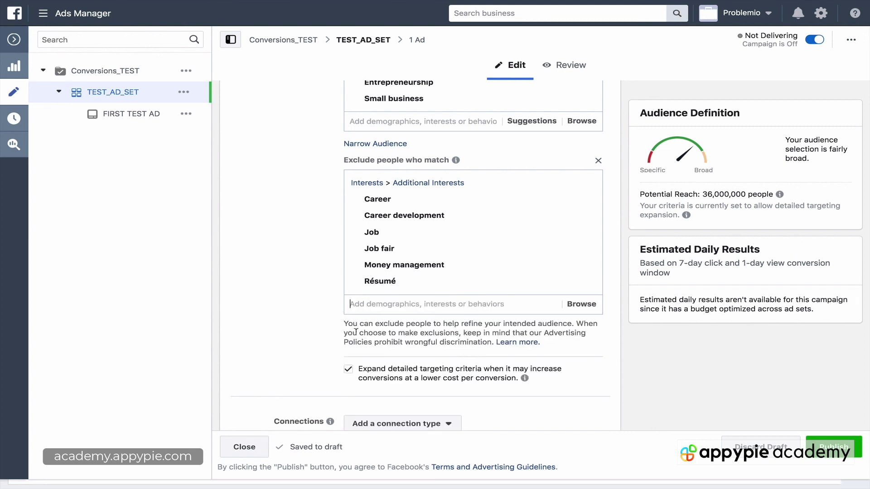
type("finance")
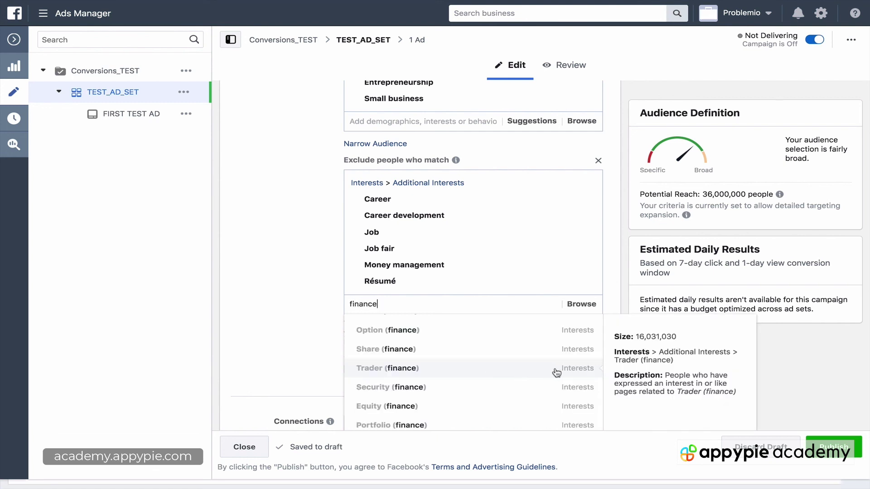
Exclude the Trader (finance) and Stock market interests, using a 'stock' search.
left_click(360, 368)
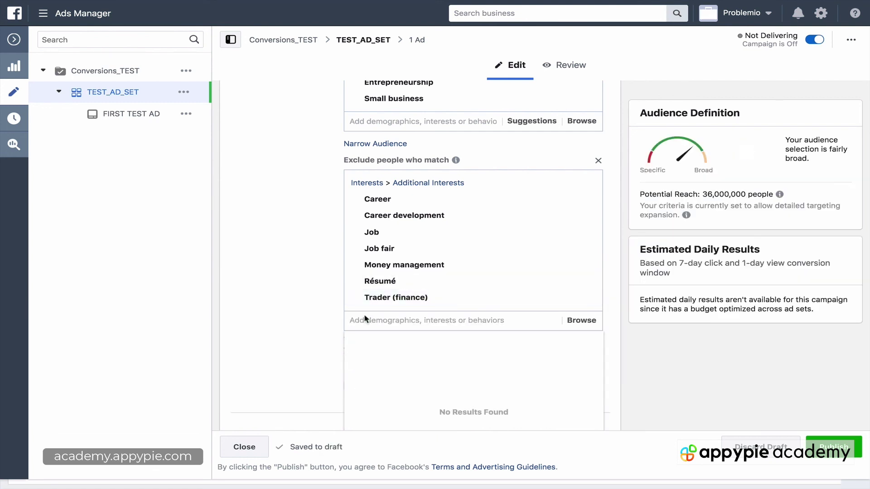
type("st")
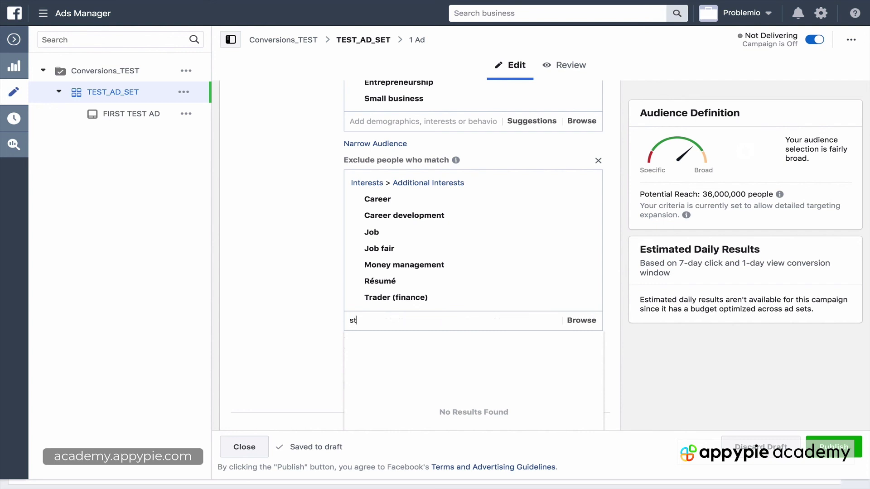
type("ock")
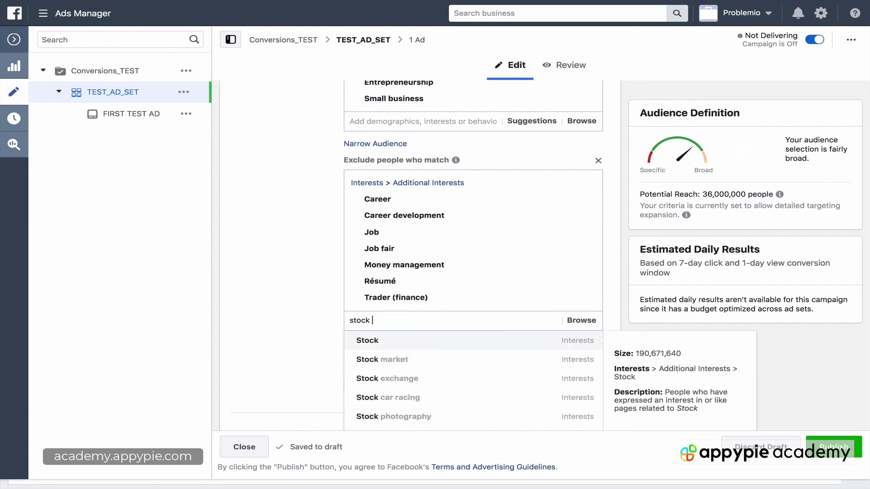
left_click(403, 363)
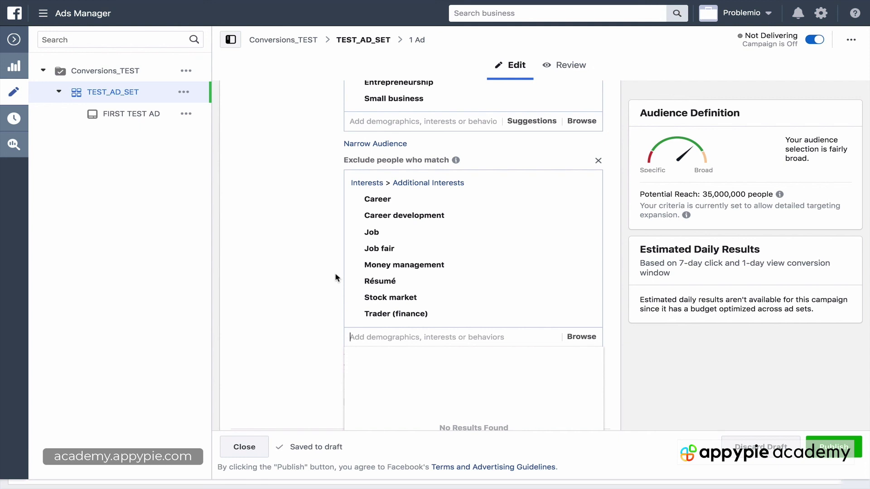
left_click(646, 367)
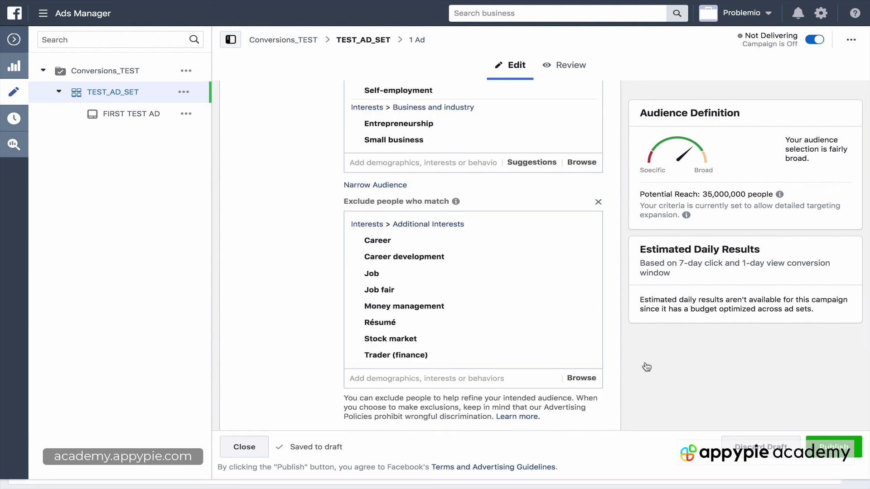
scroll(646, 367, "up", 3)
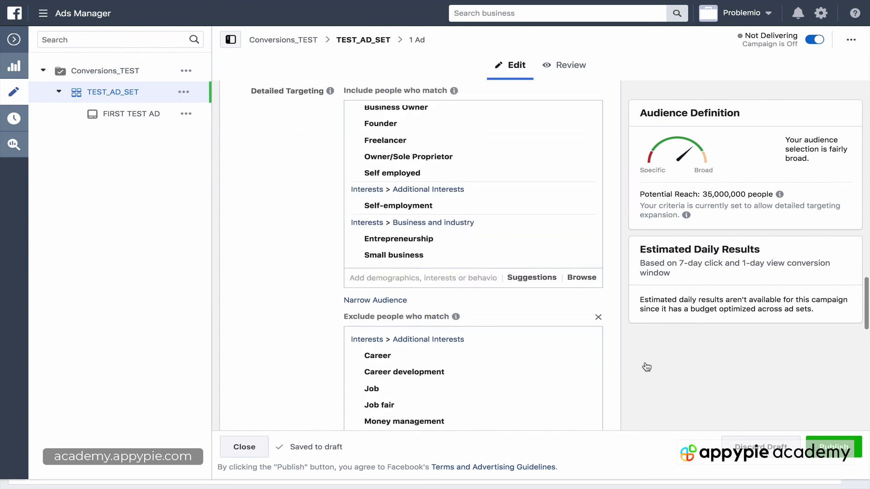
scroll(646, 367, "down", 3)
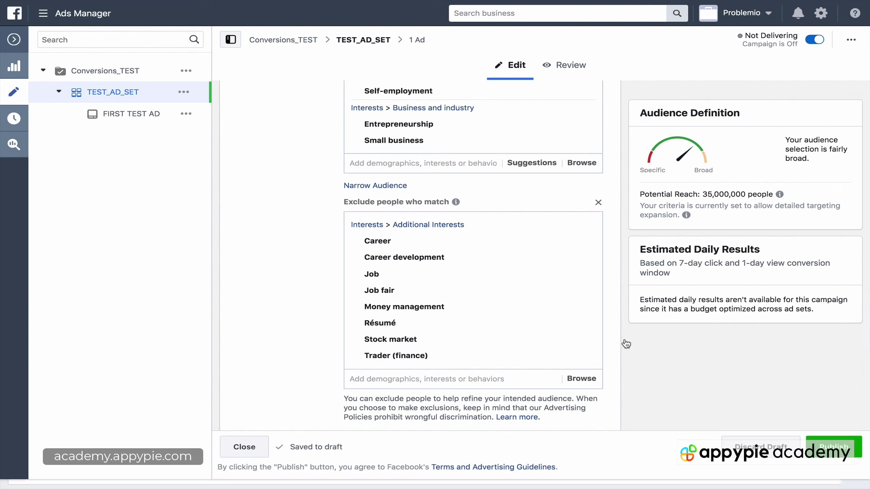
scroll(625, 335, "up", 1)
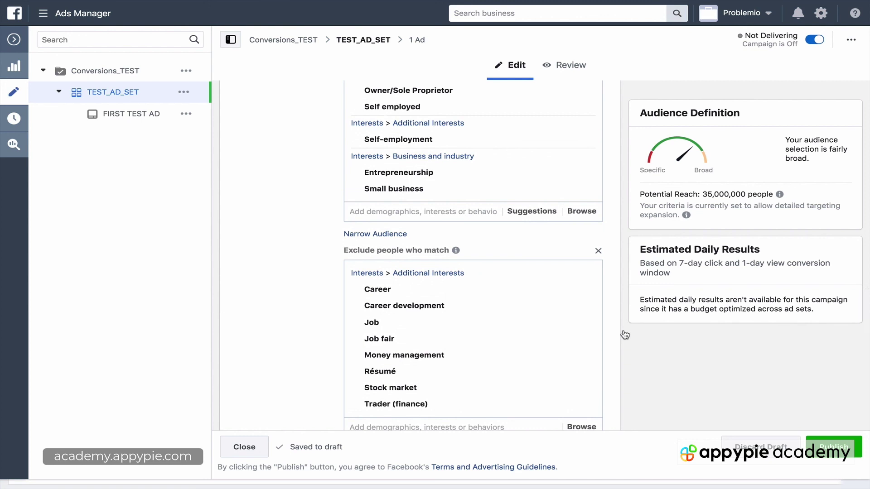